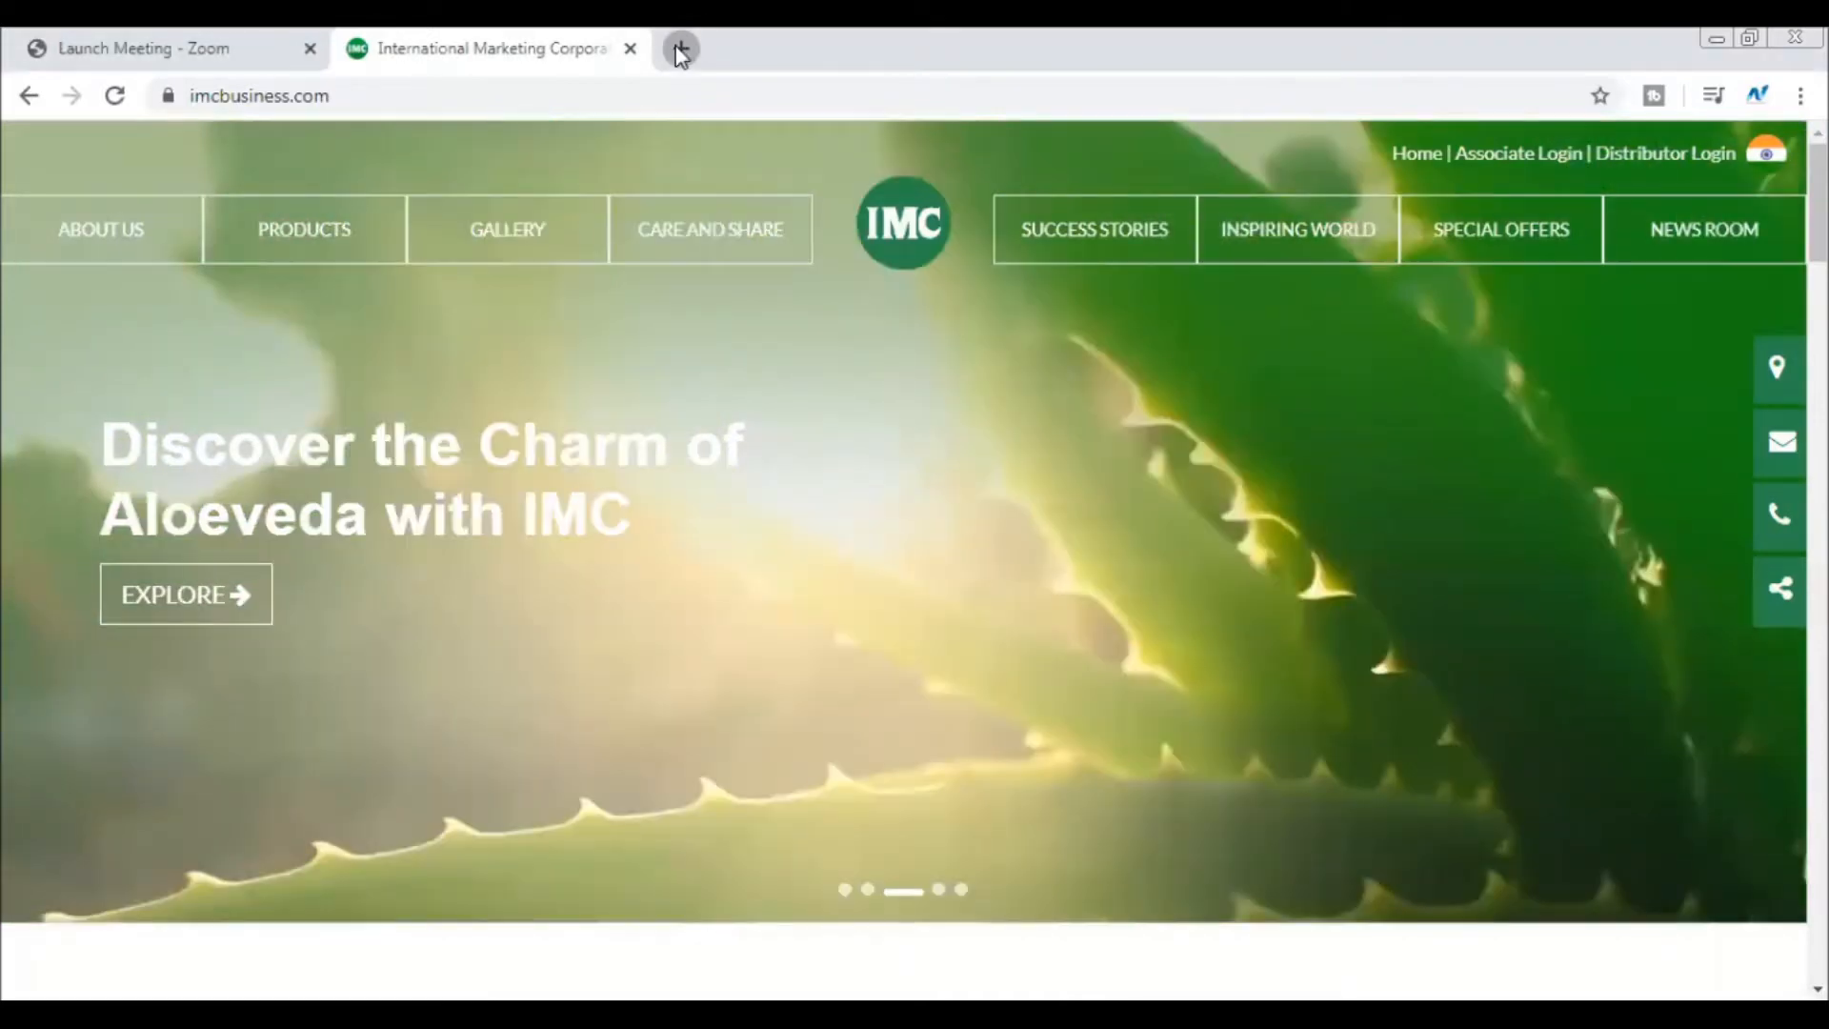
- Search Google for imcbusiness.co.in and open the 'IMC Offical Website' result
{"action": "left_click", "coordinate": [682, 49]}
{"action": "type", "text": "imcbusiness.co.in"}
{"action": "key", "text": "Return"}
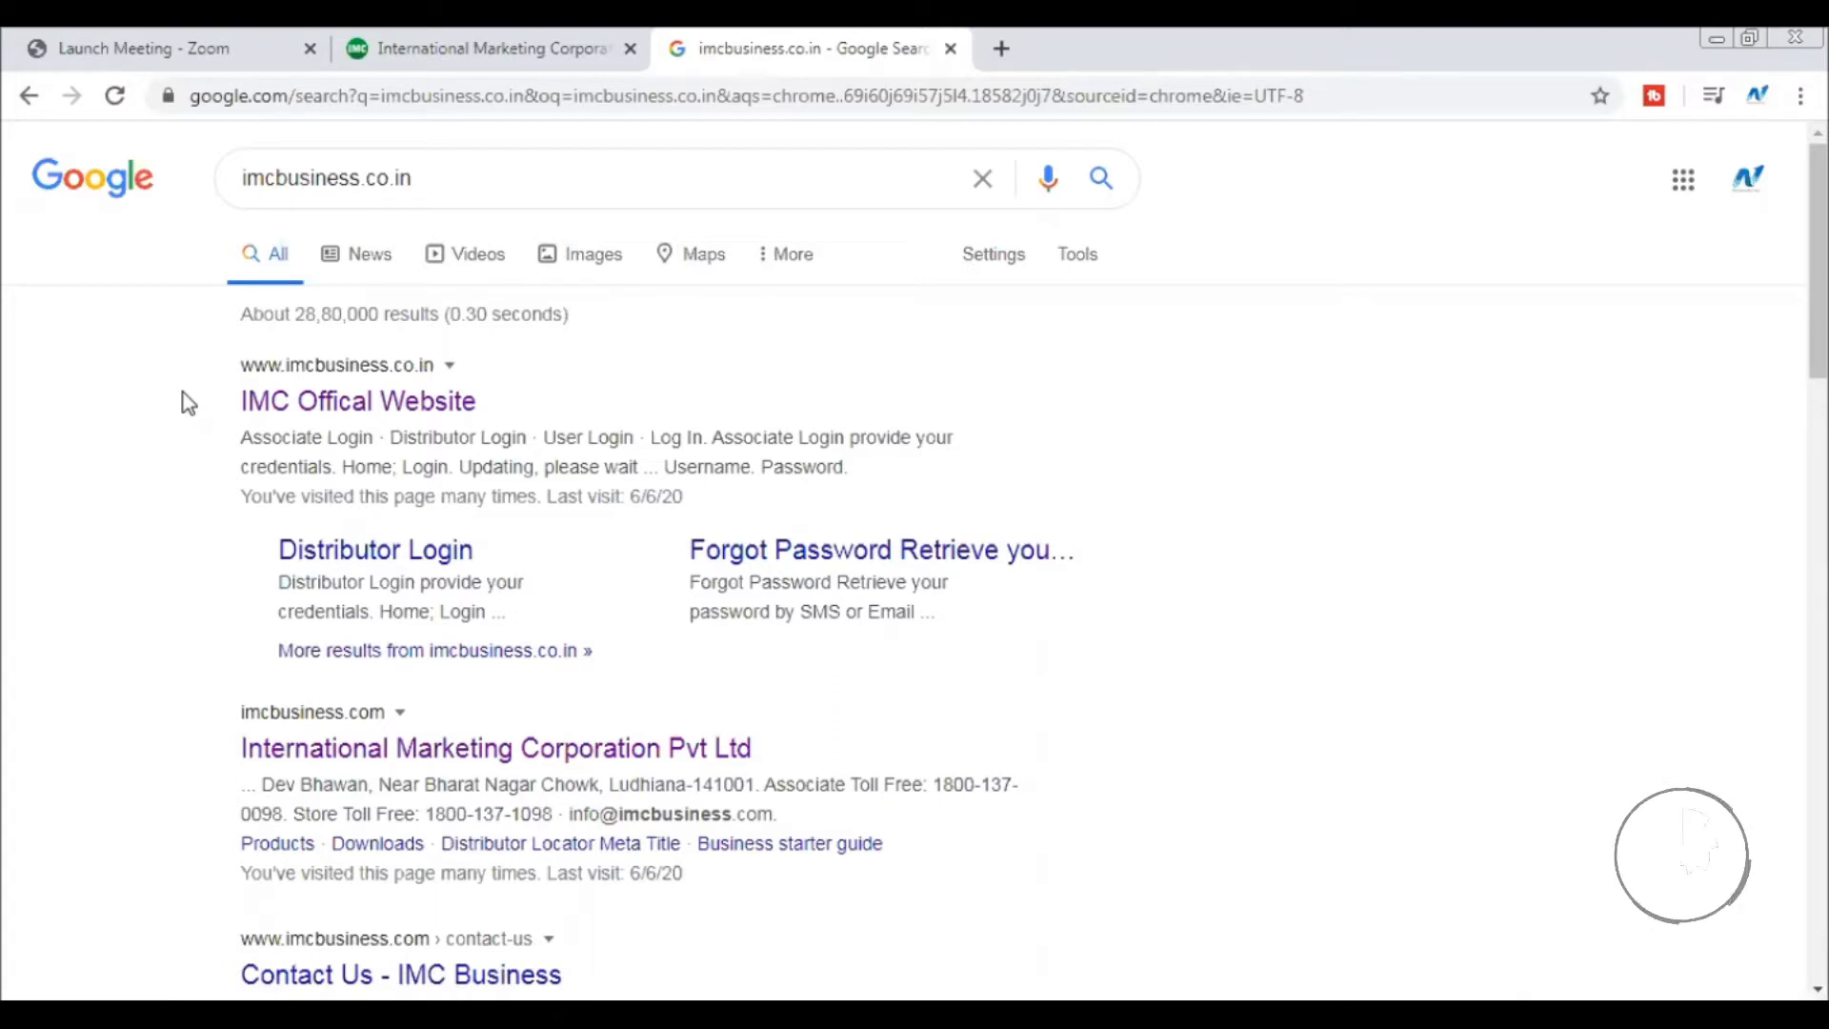
{"action": "left_click", "coordinate": [281, 405]}
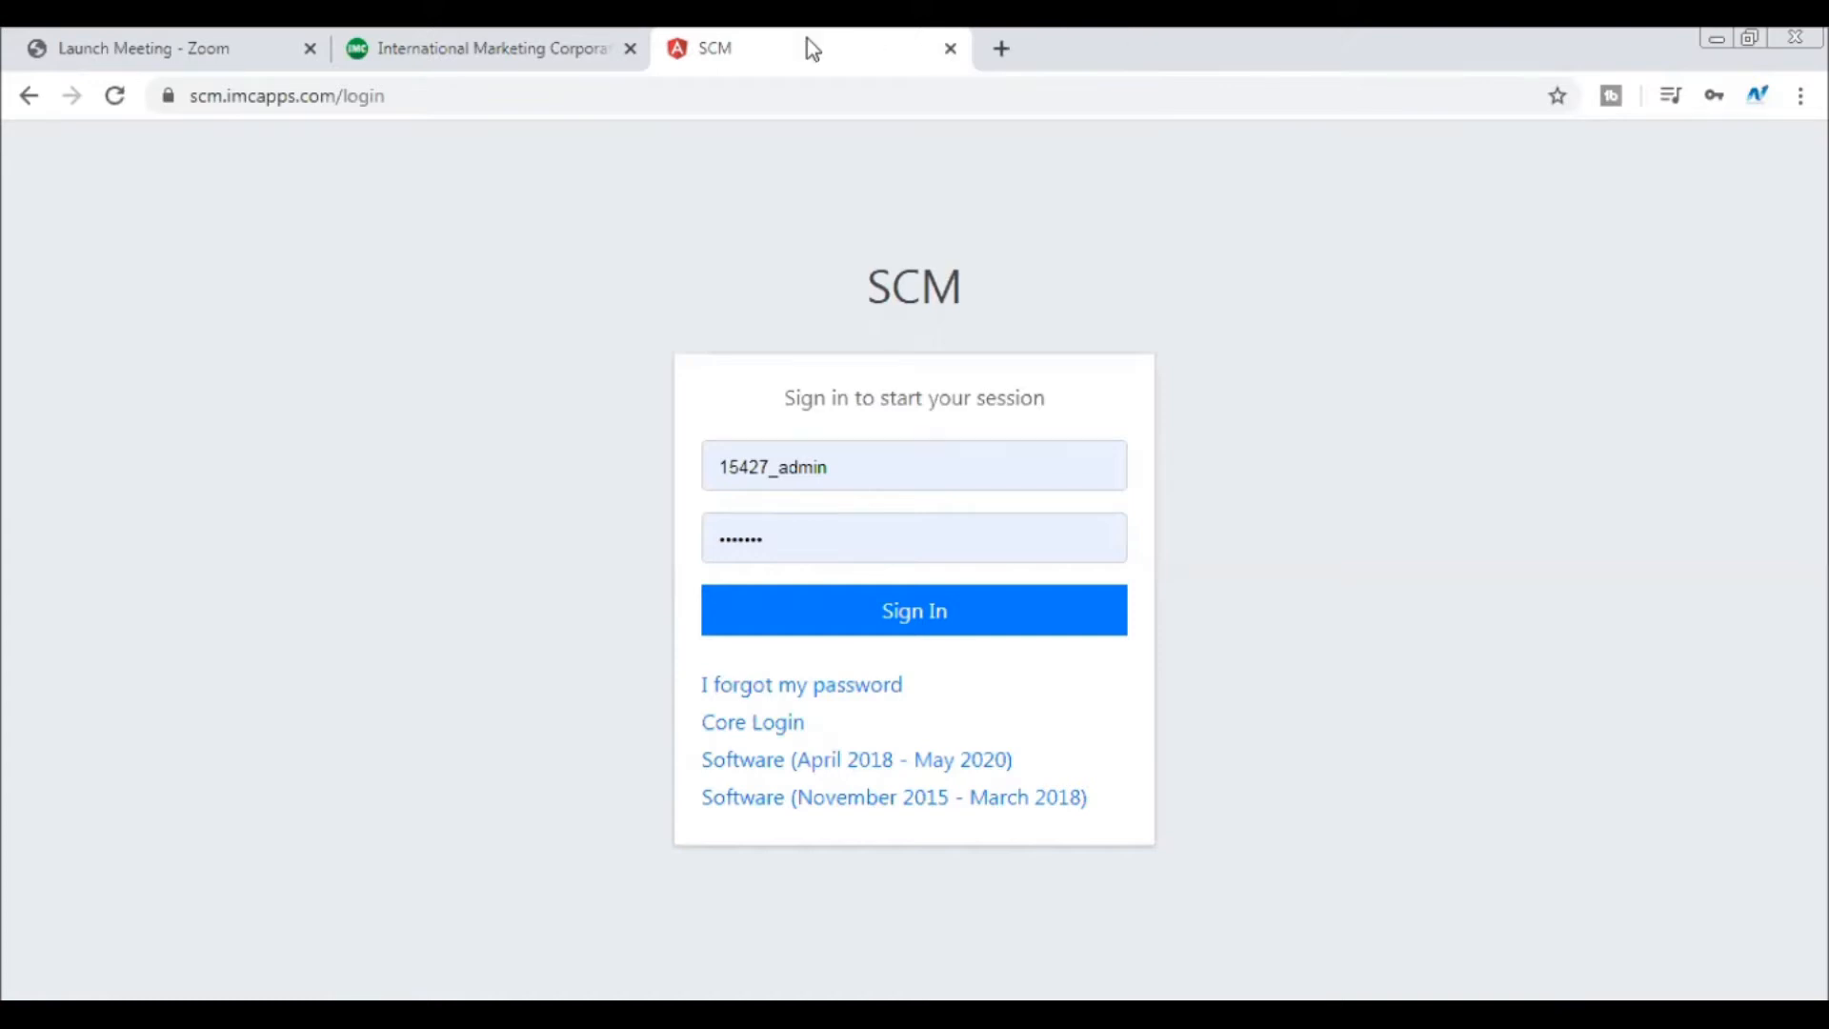
- Go to Distributor Login, close the duplicate SCM tab, and sign in to the Dashboard
{"action": "left_click", "coordinate": [572, 60]}
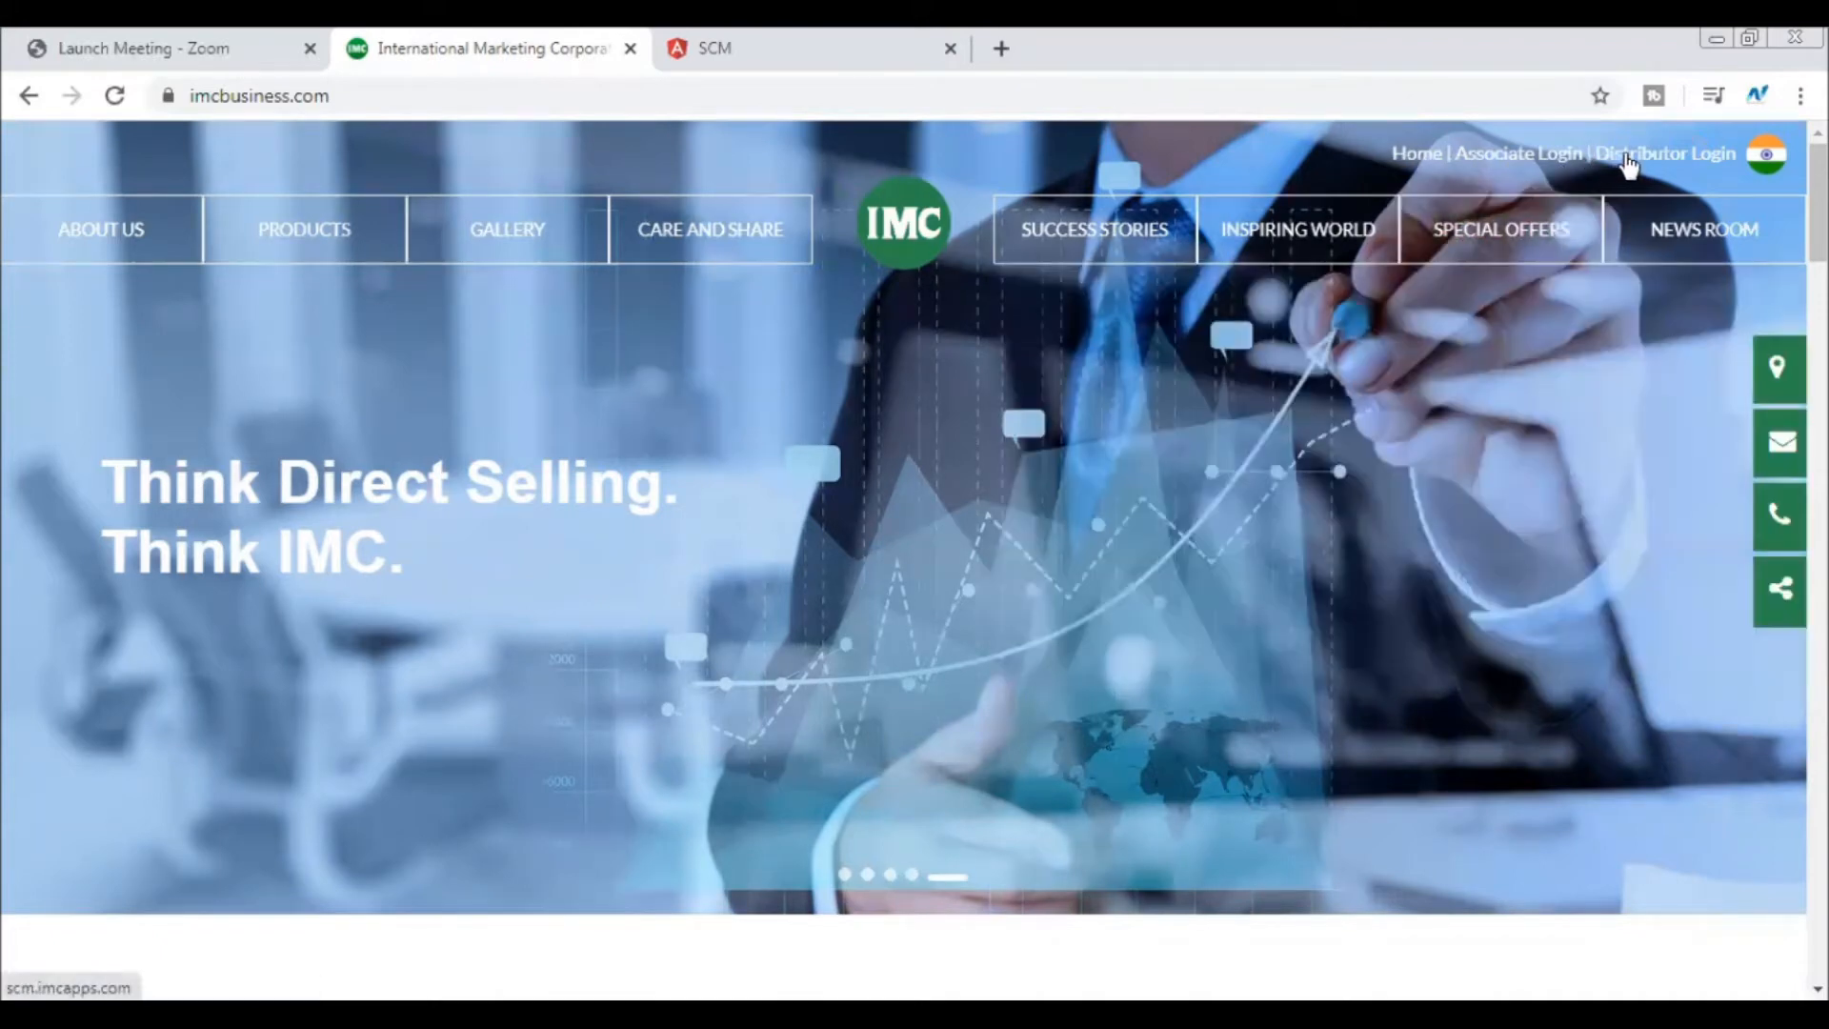
{"action": "left_click", "coordinate": [1625, 157]}
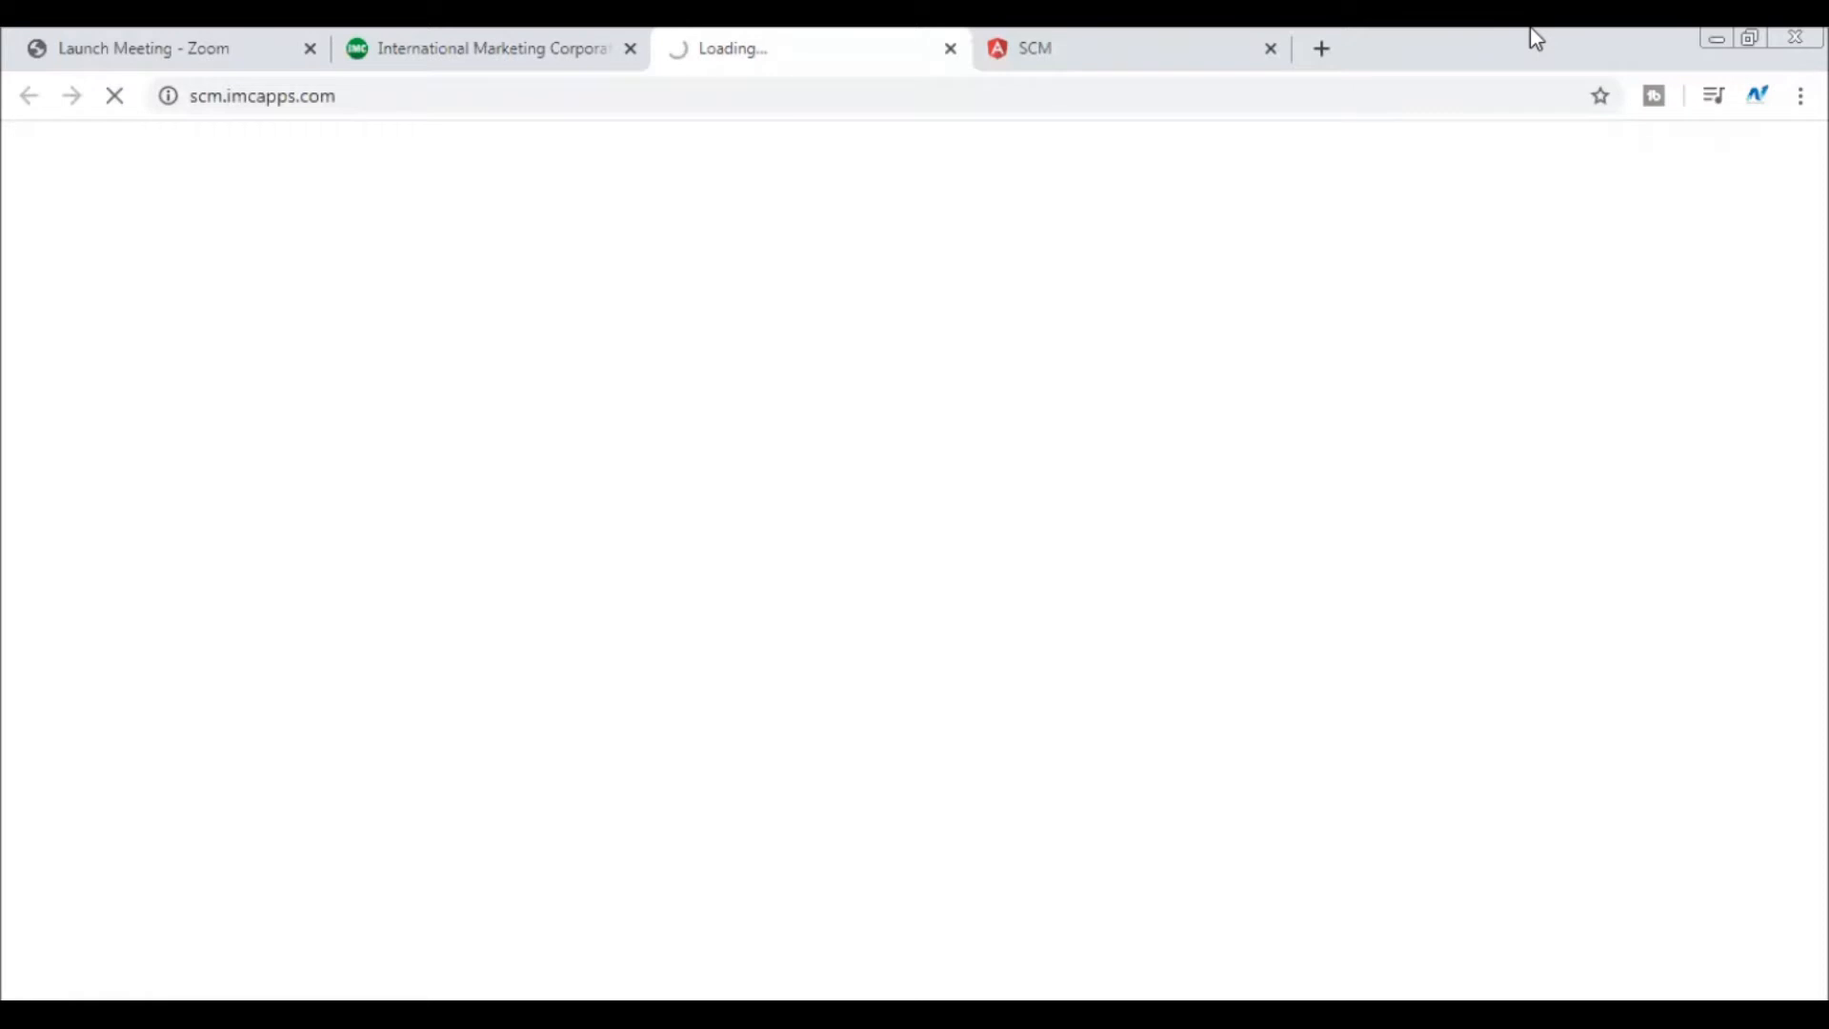
{"action": "left_click", "coordinate": [1270, 48]}
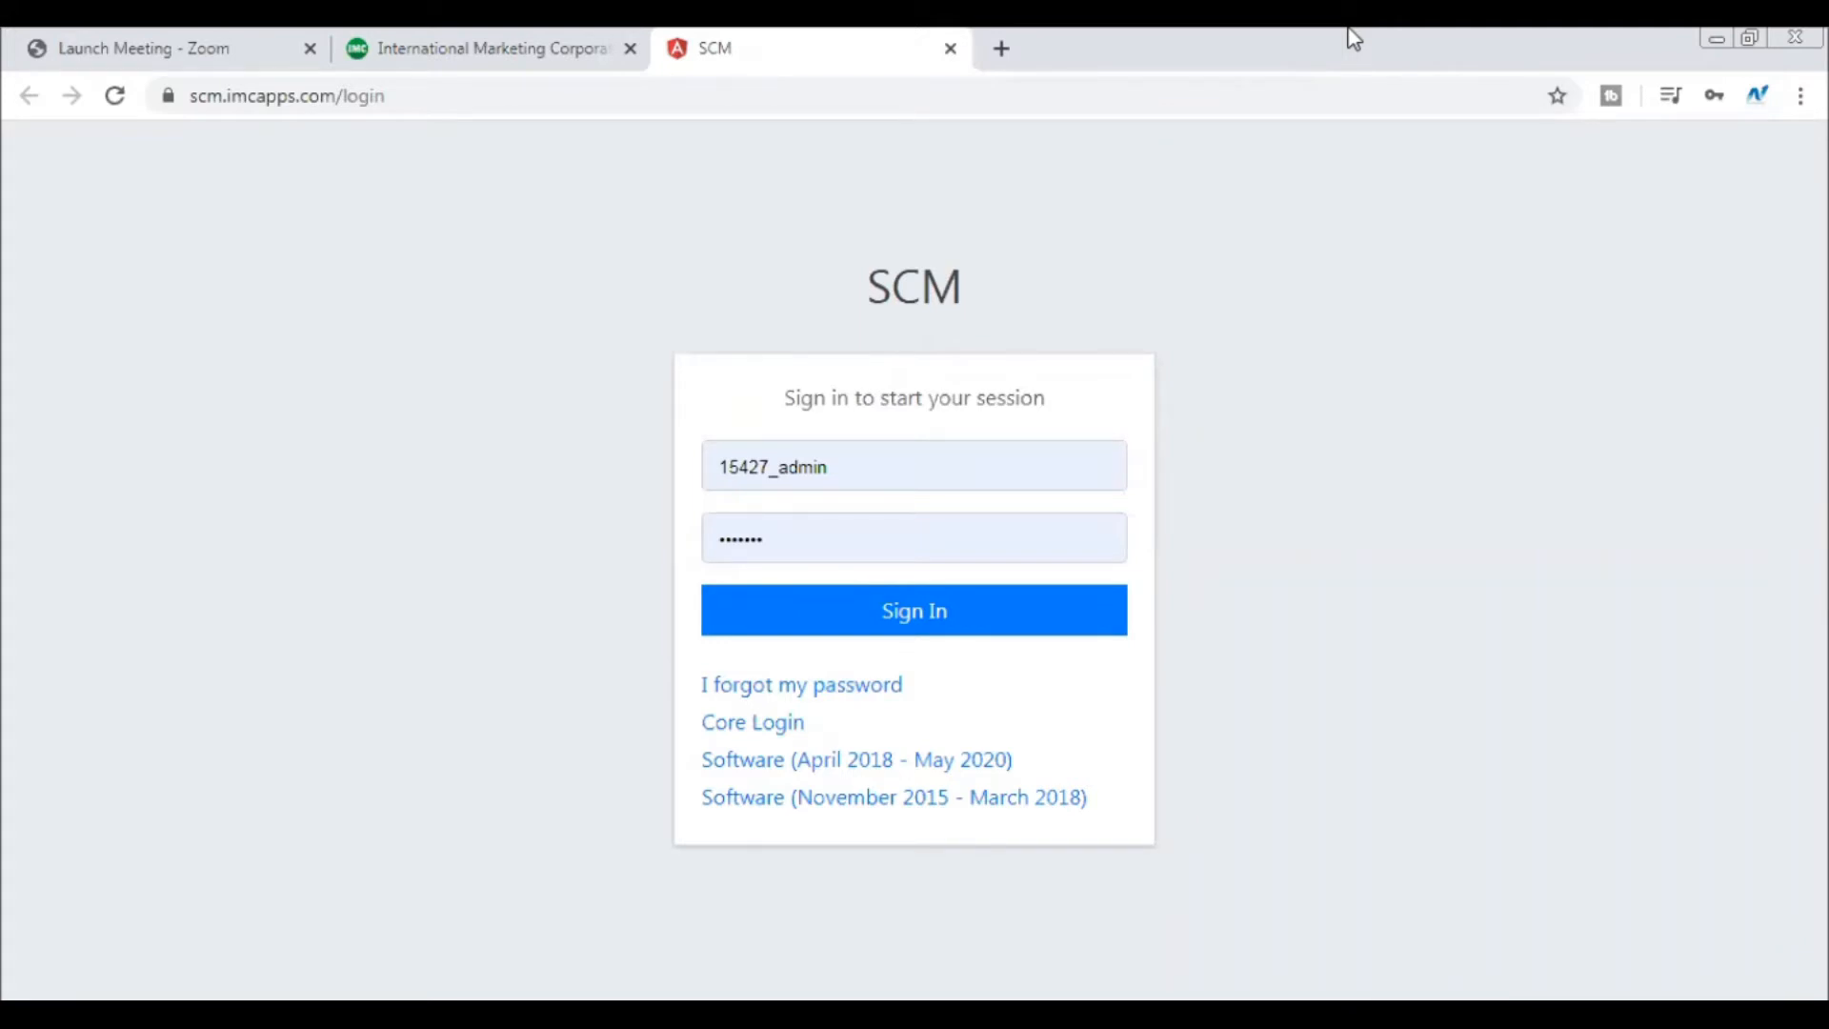
{"action": "left_click", "coordinate": [1005, 619]}
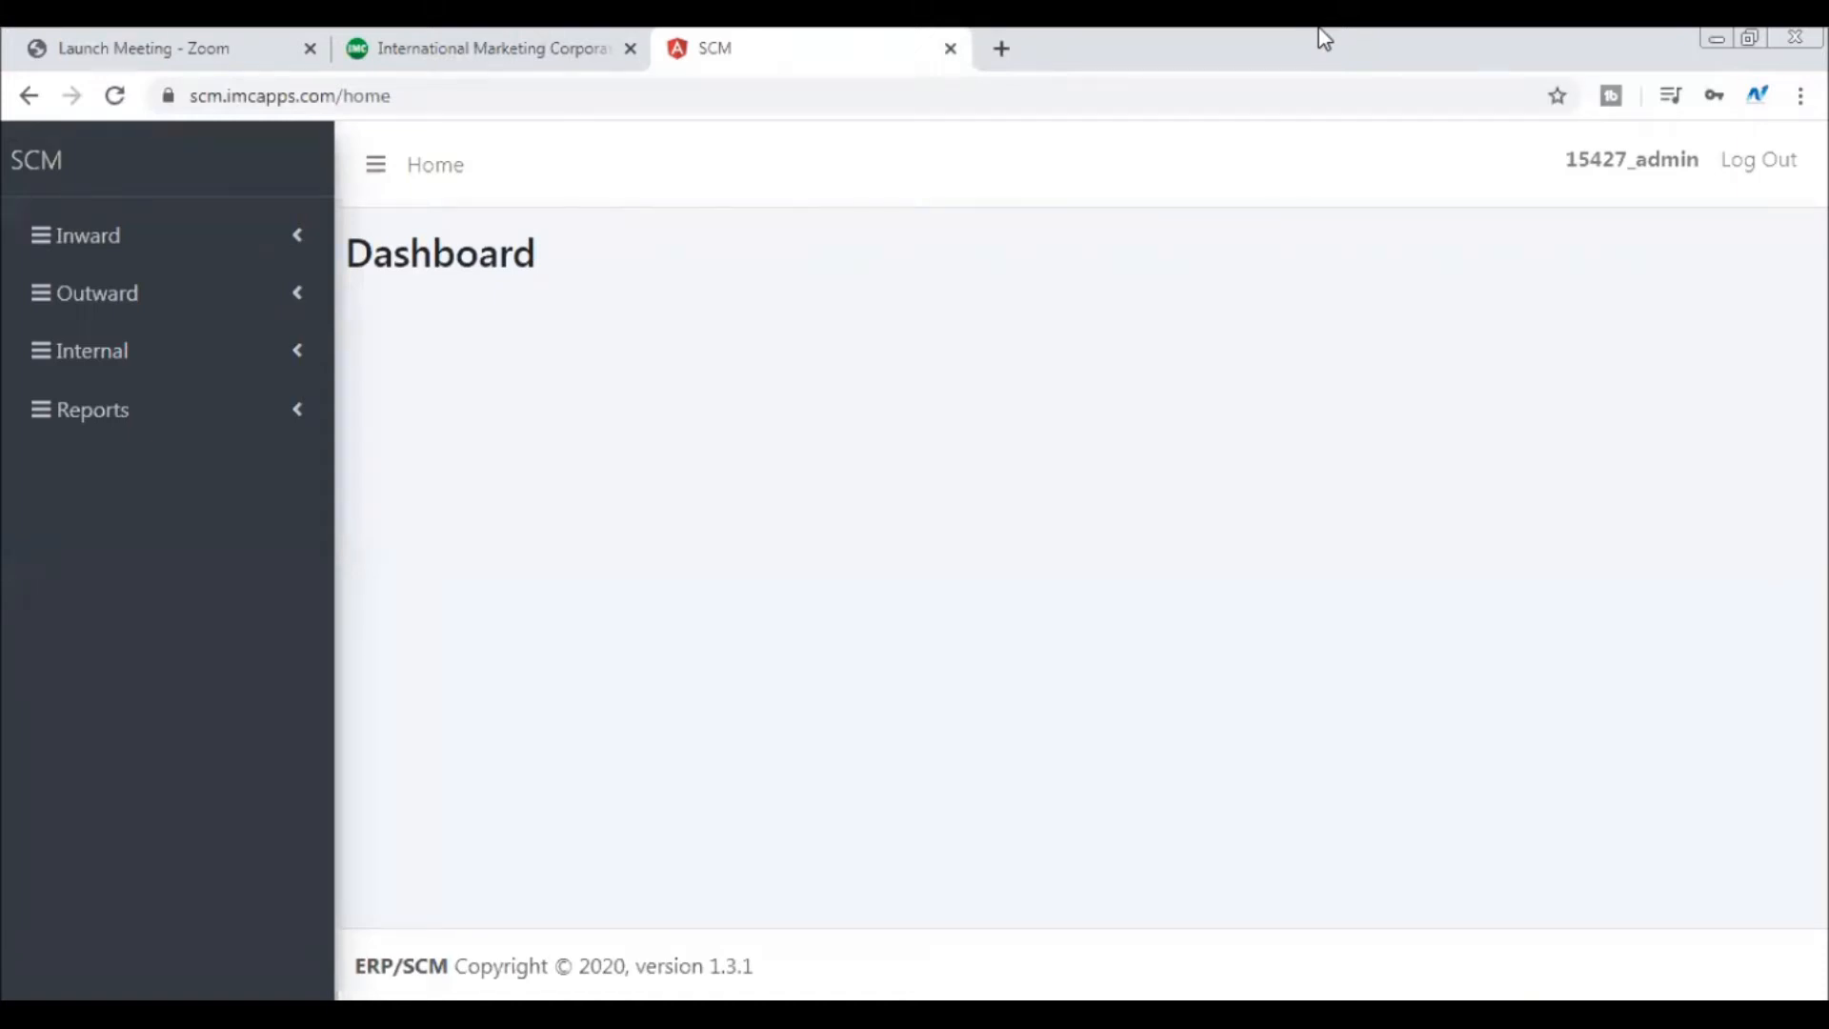
- Expand Inward and Outward in the sidebar and start a new Make Order Booking
{"action": "left_click", "coordinate": [300, 237]}
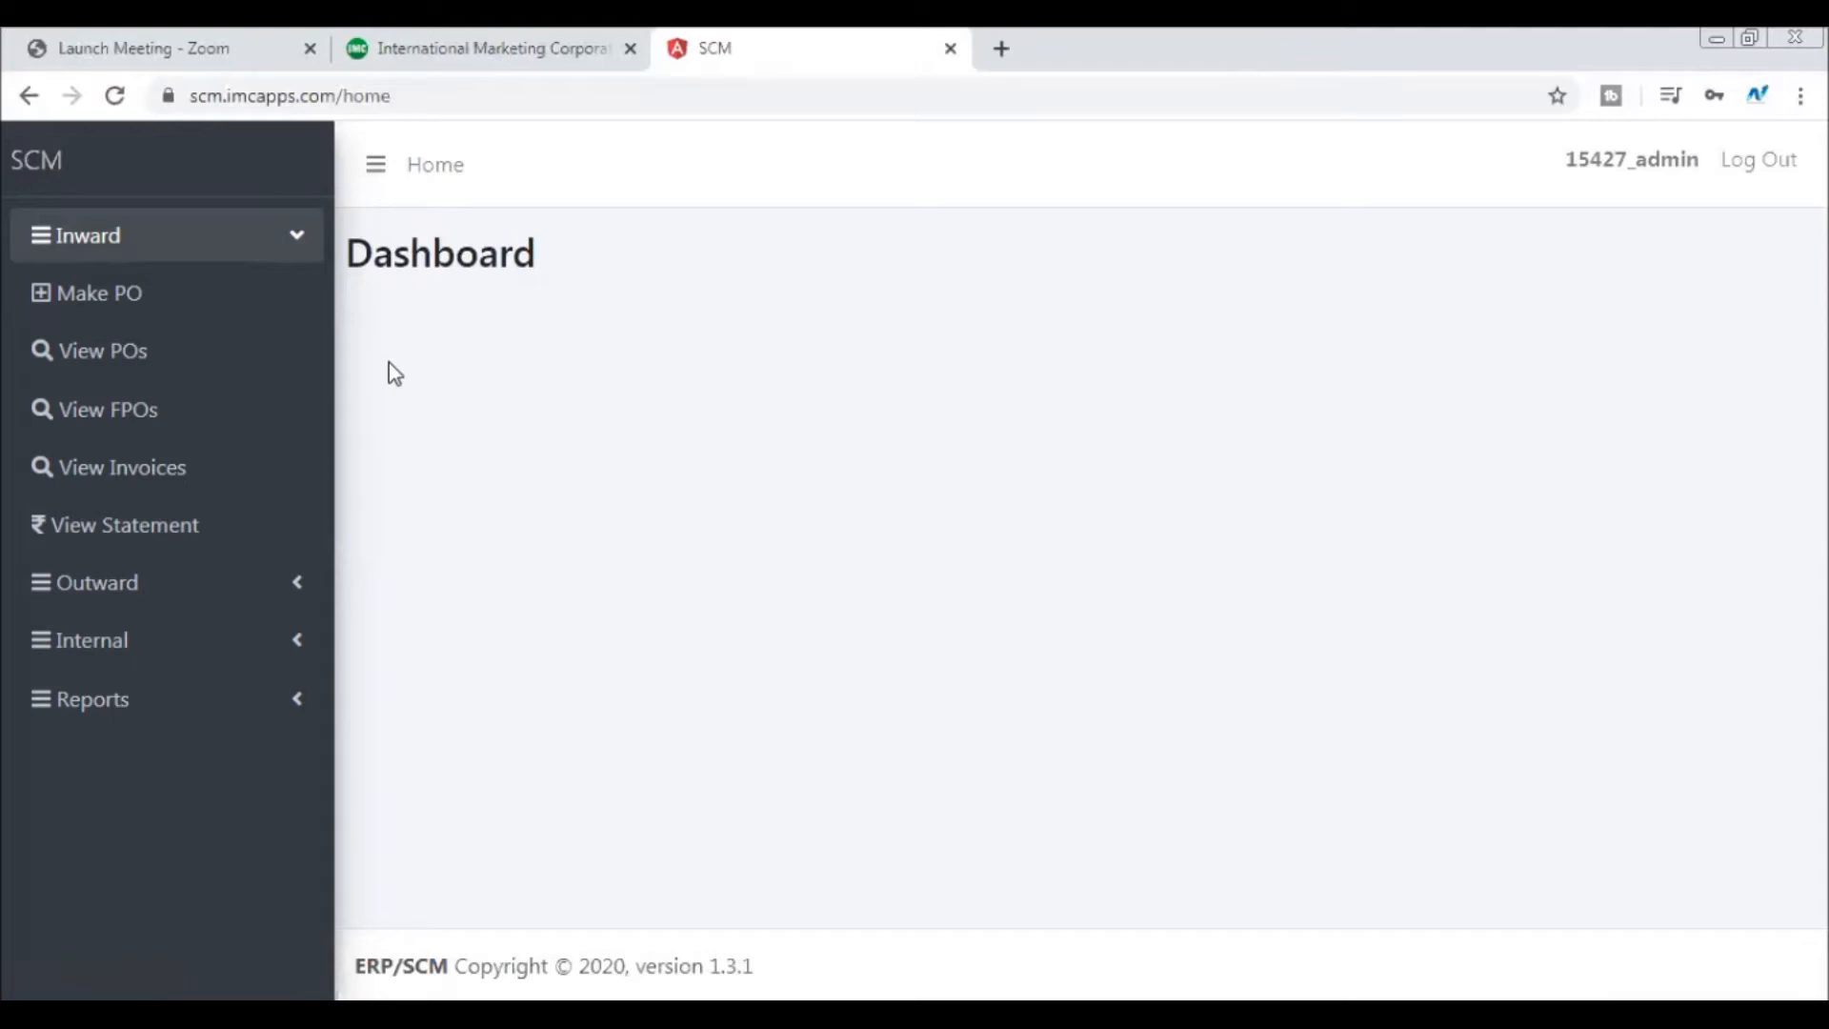
{"action": "left_click", "coordinate": [299, 595]}
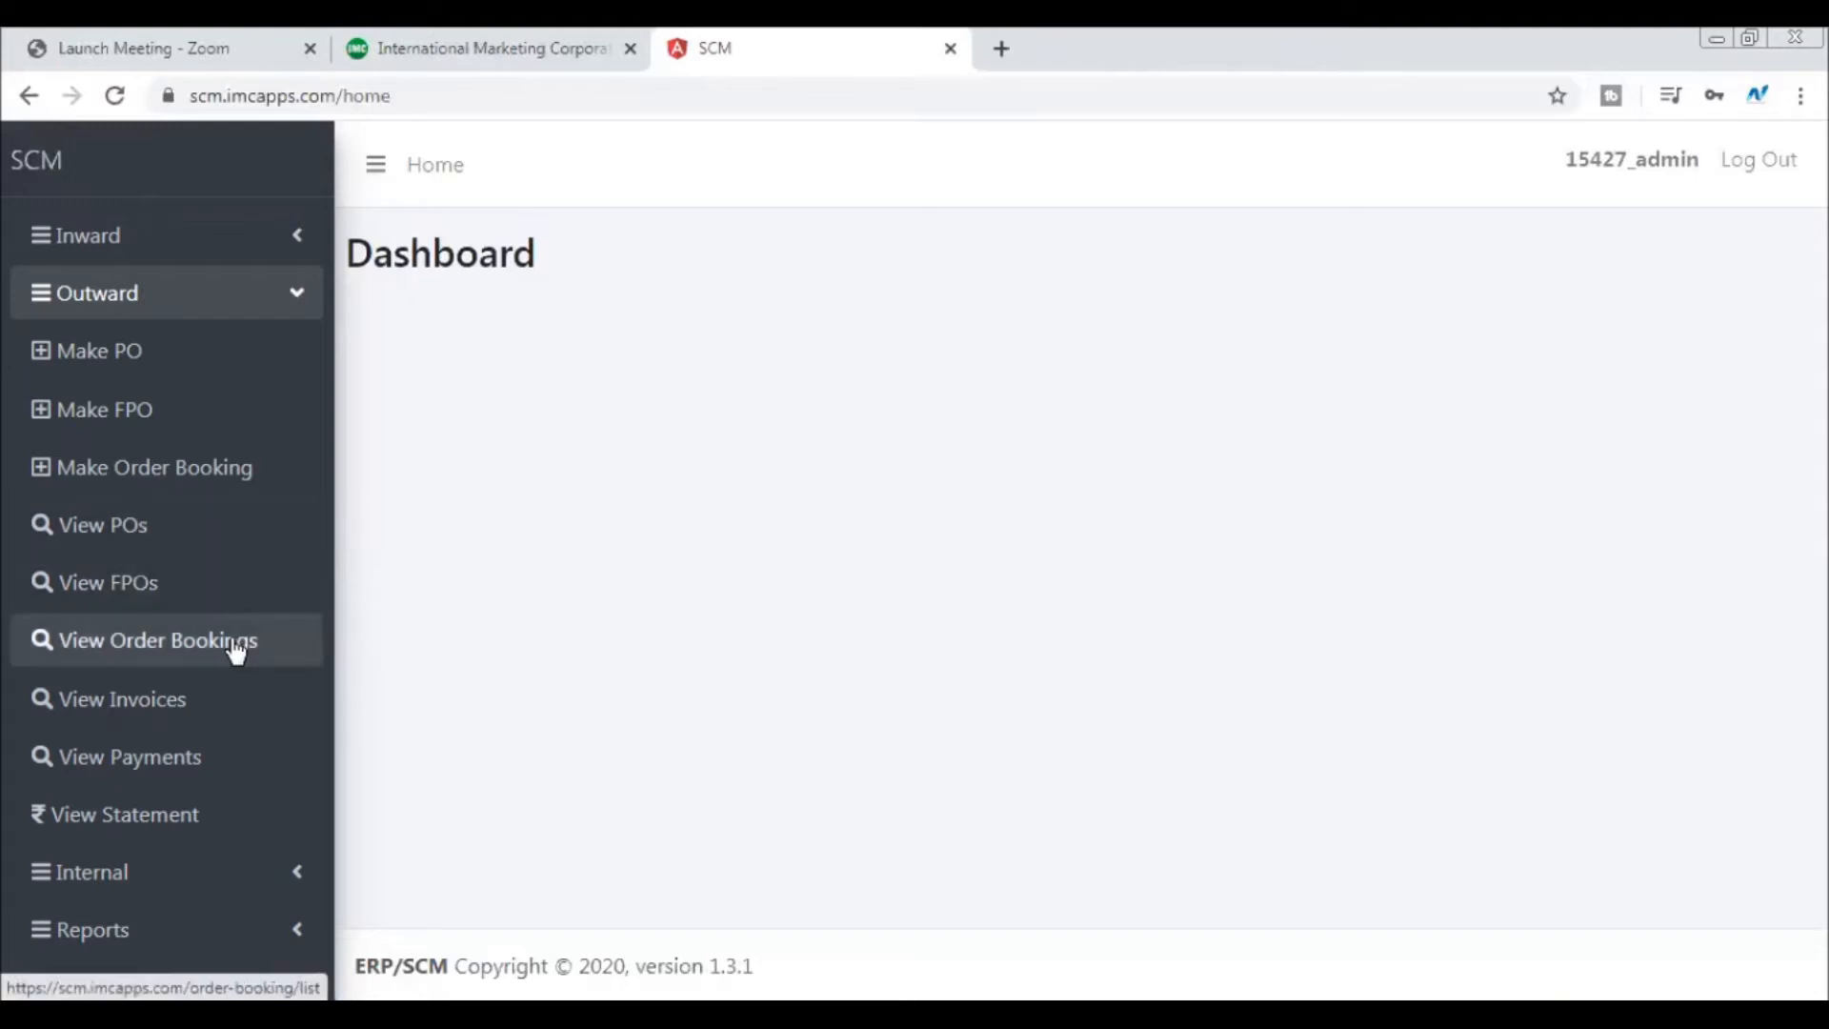
{"action": "left_click", "coordinate": [254, 471]}
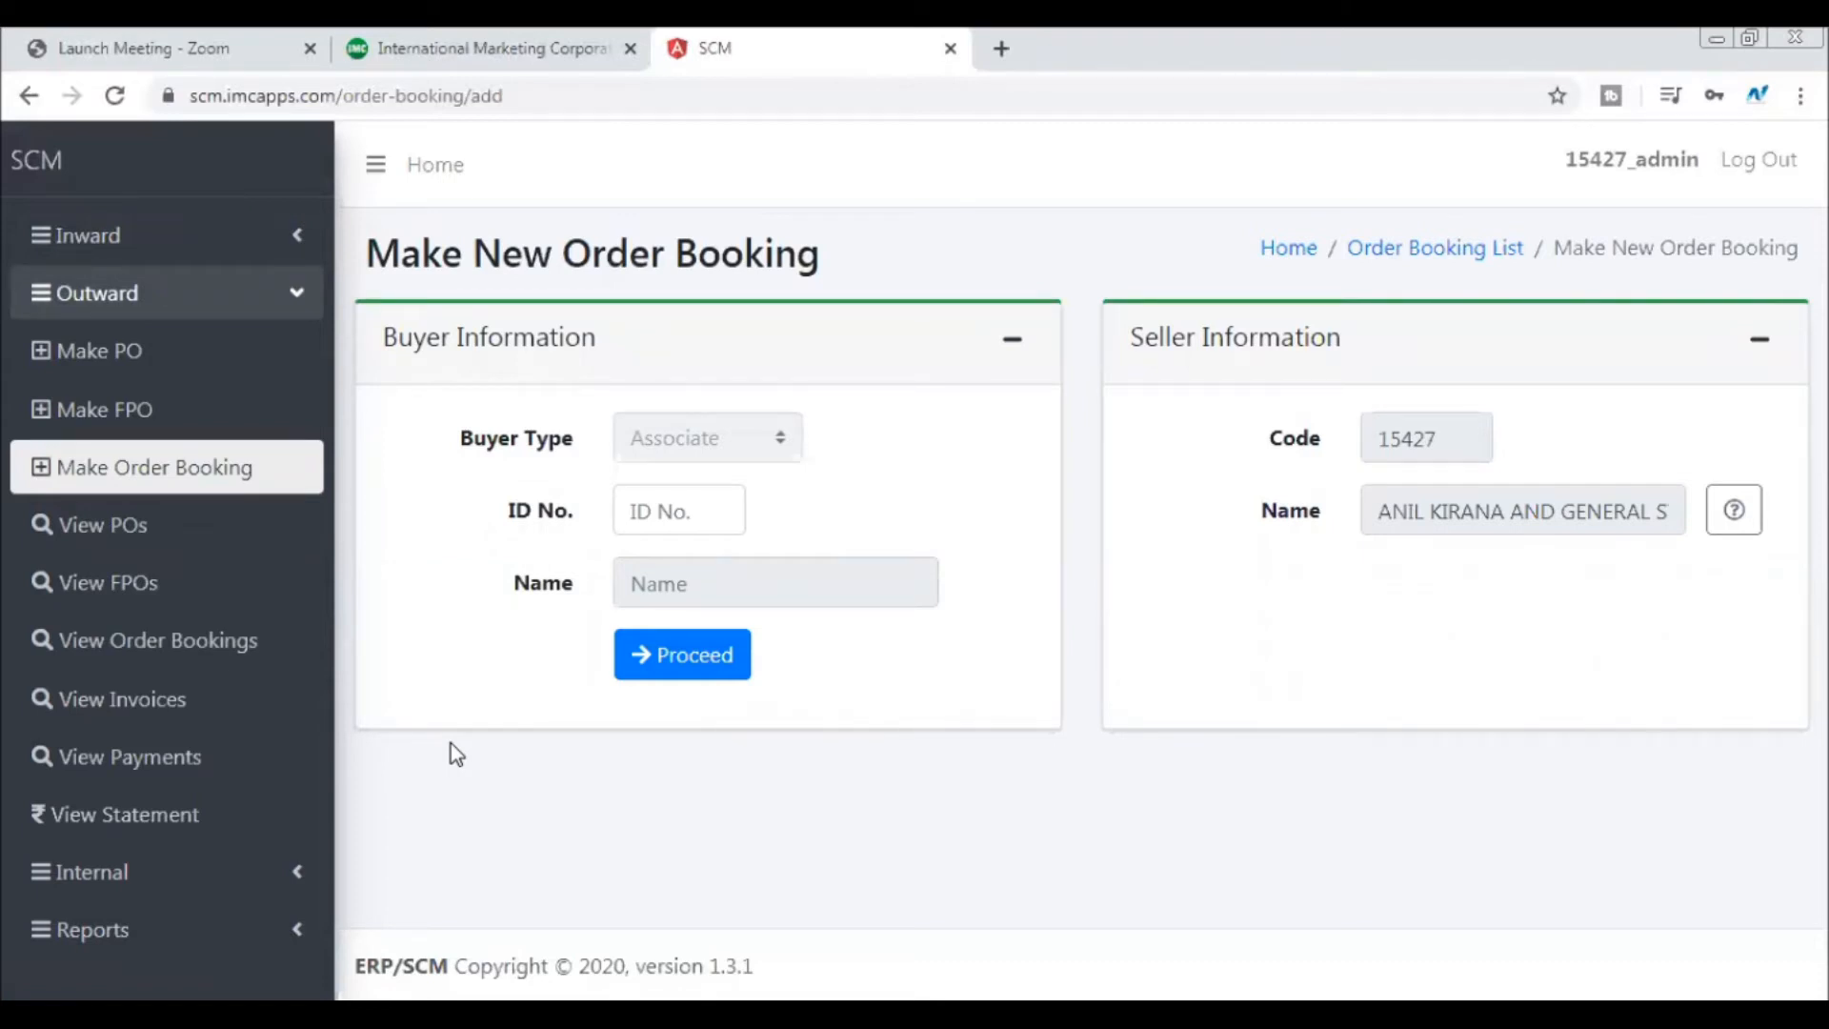
- Enter the associate buyer's ID number to fill in their name, then proceed to product entry
{"action": "key", "text": "Tab"}
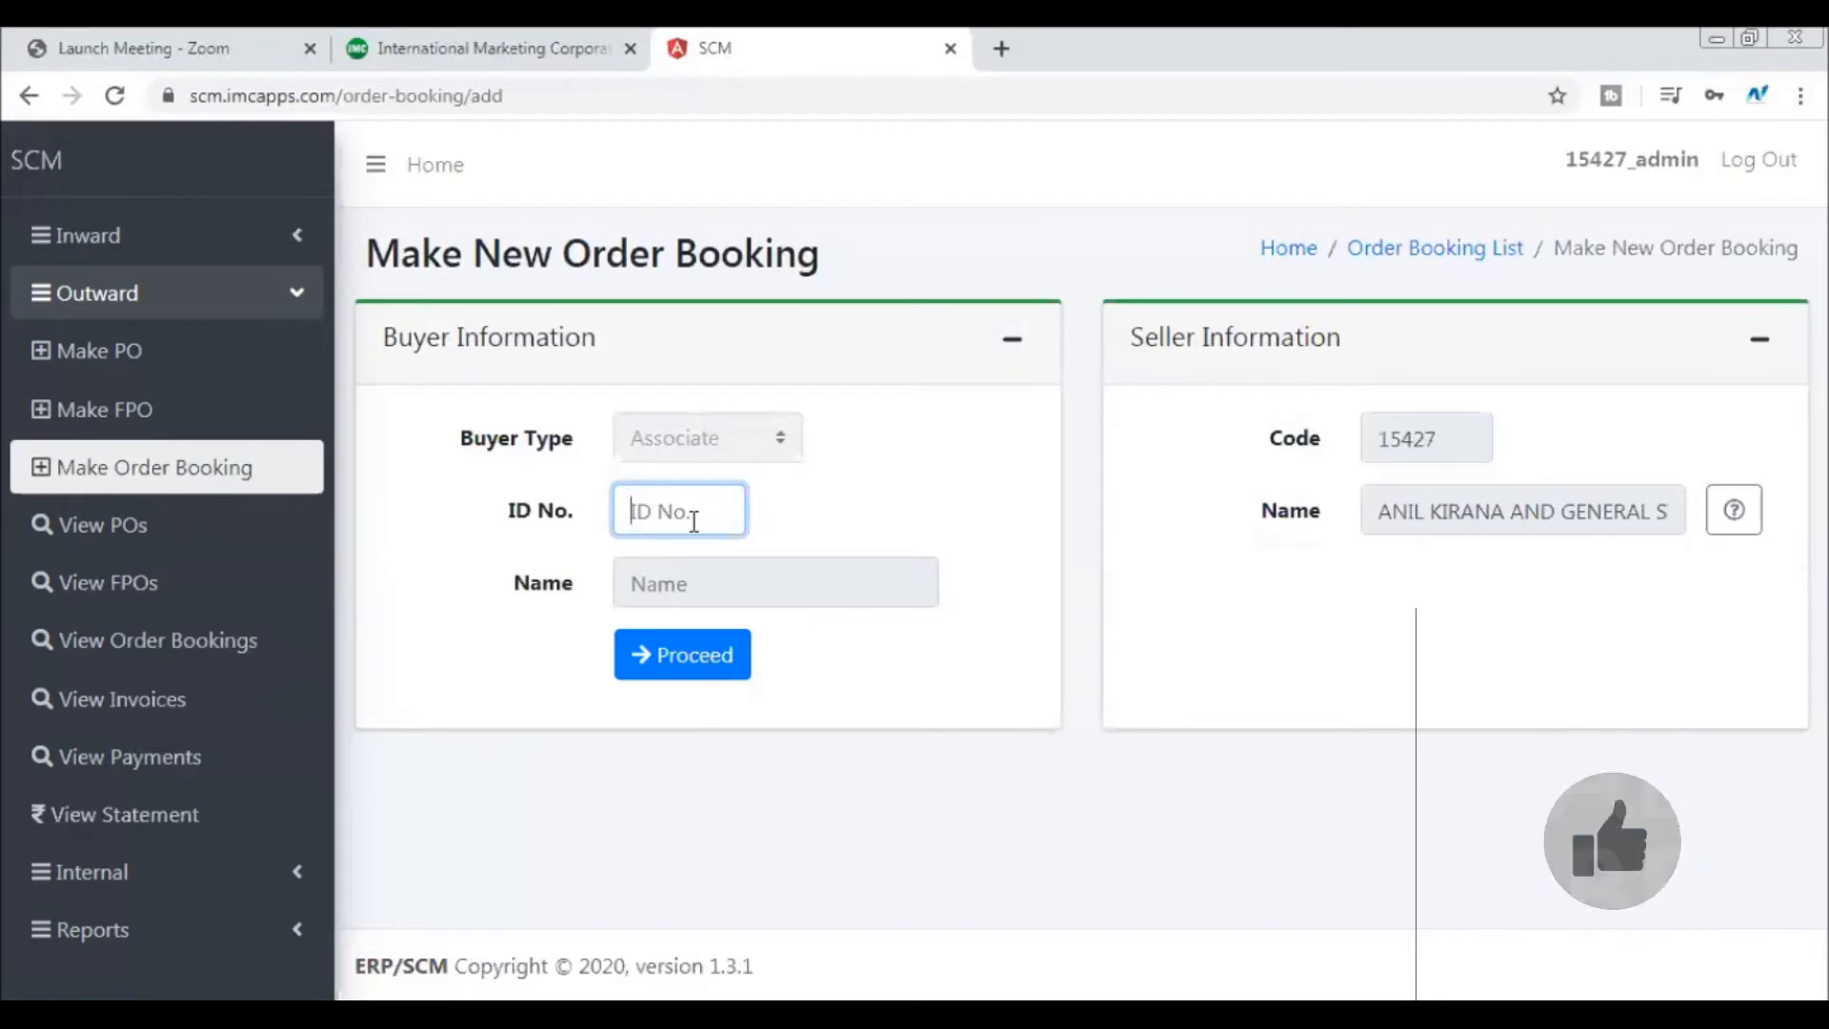
{"action": "type", "text": "41"}
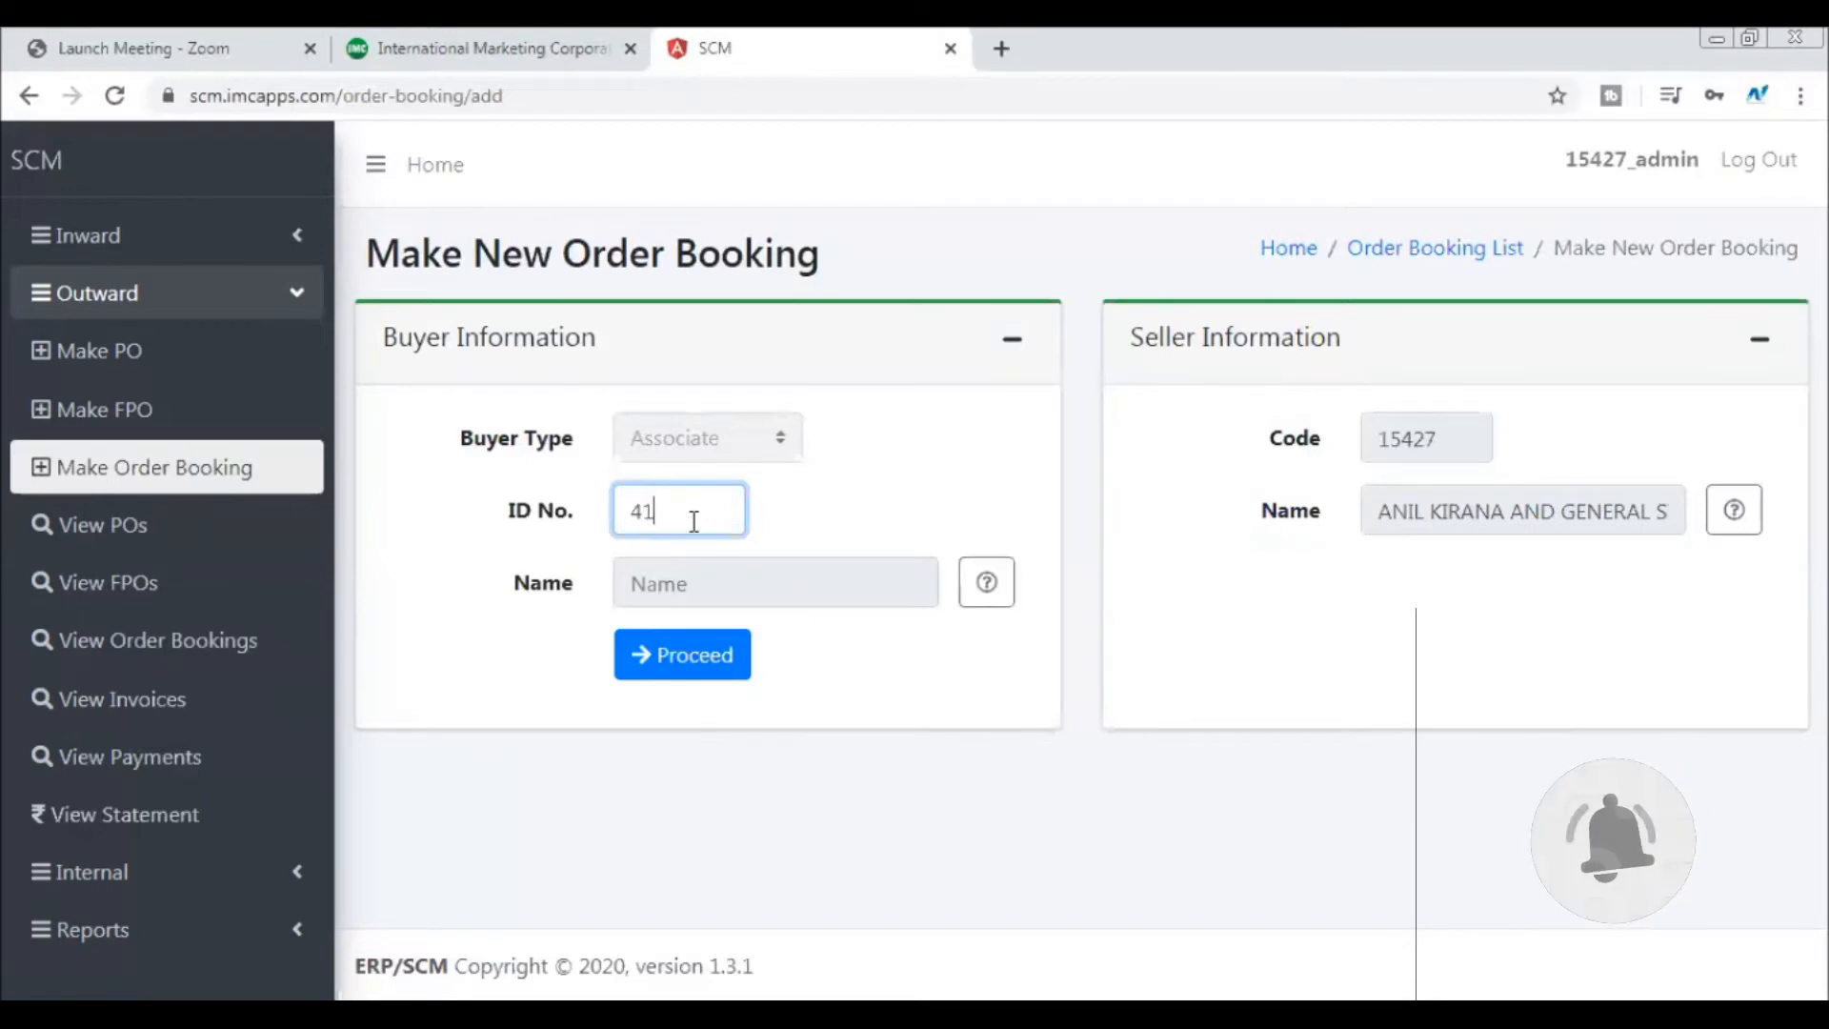
{"action": "type", "text": "41144"}
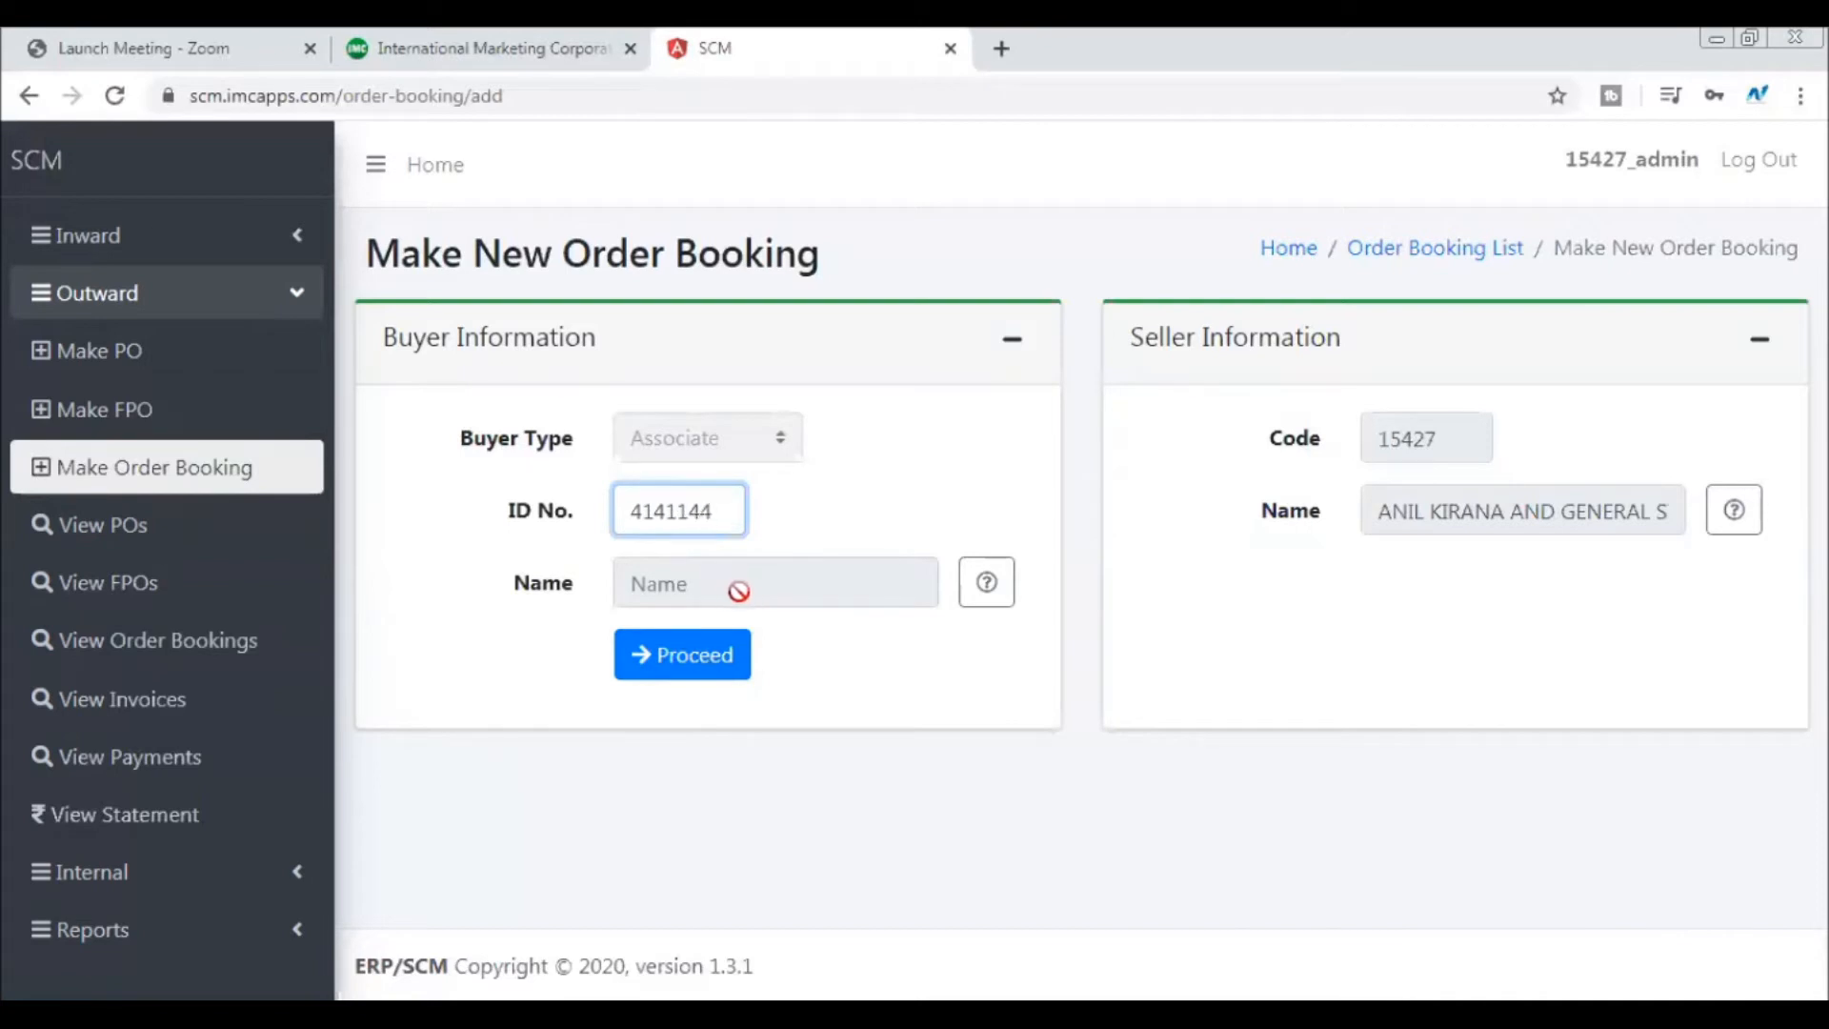
{"action": "left_click", "coordinate": [881, 587]}
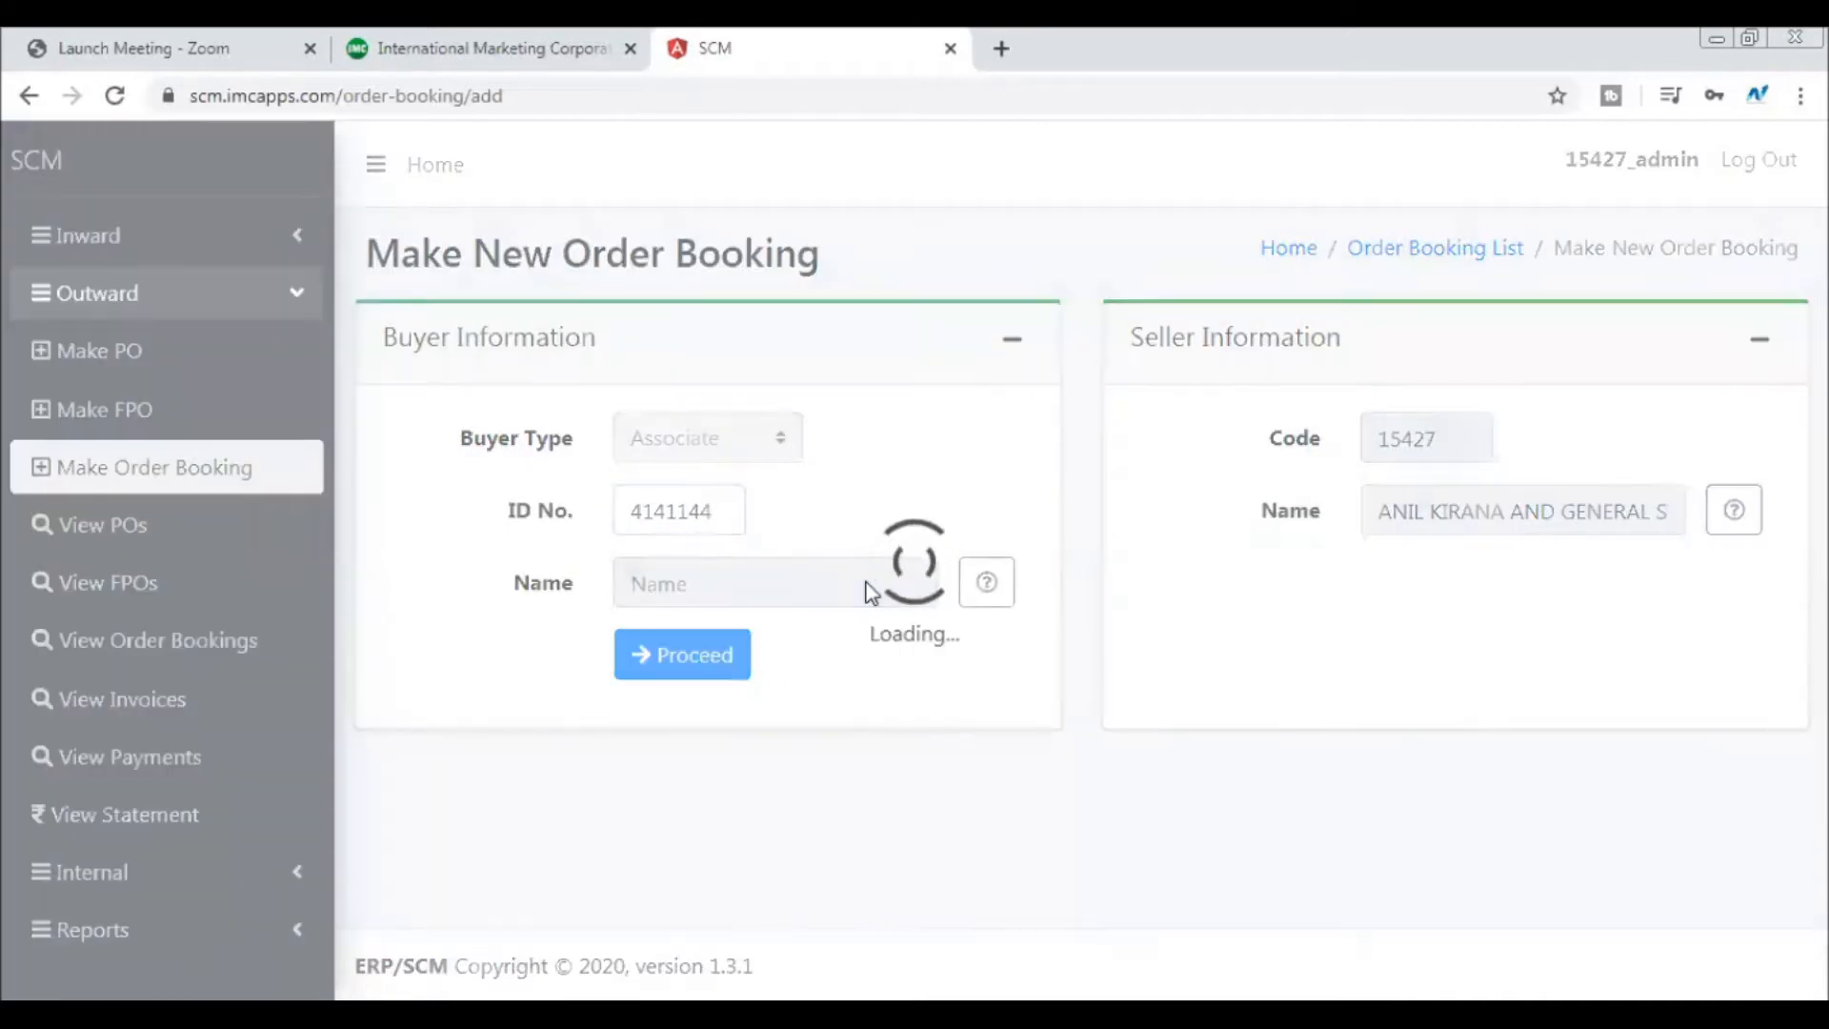
{"action": "left_click", "coordinate": [713, 662]}
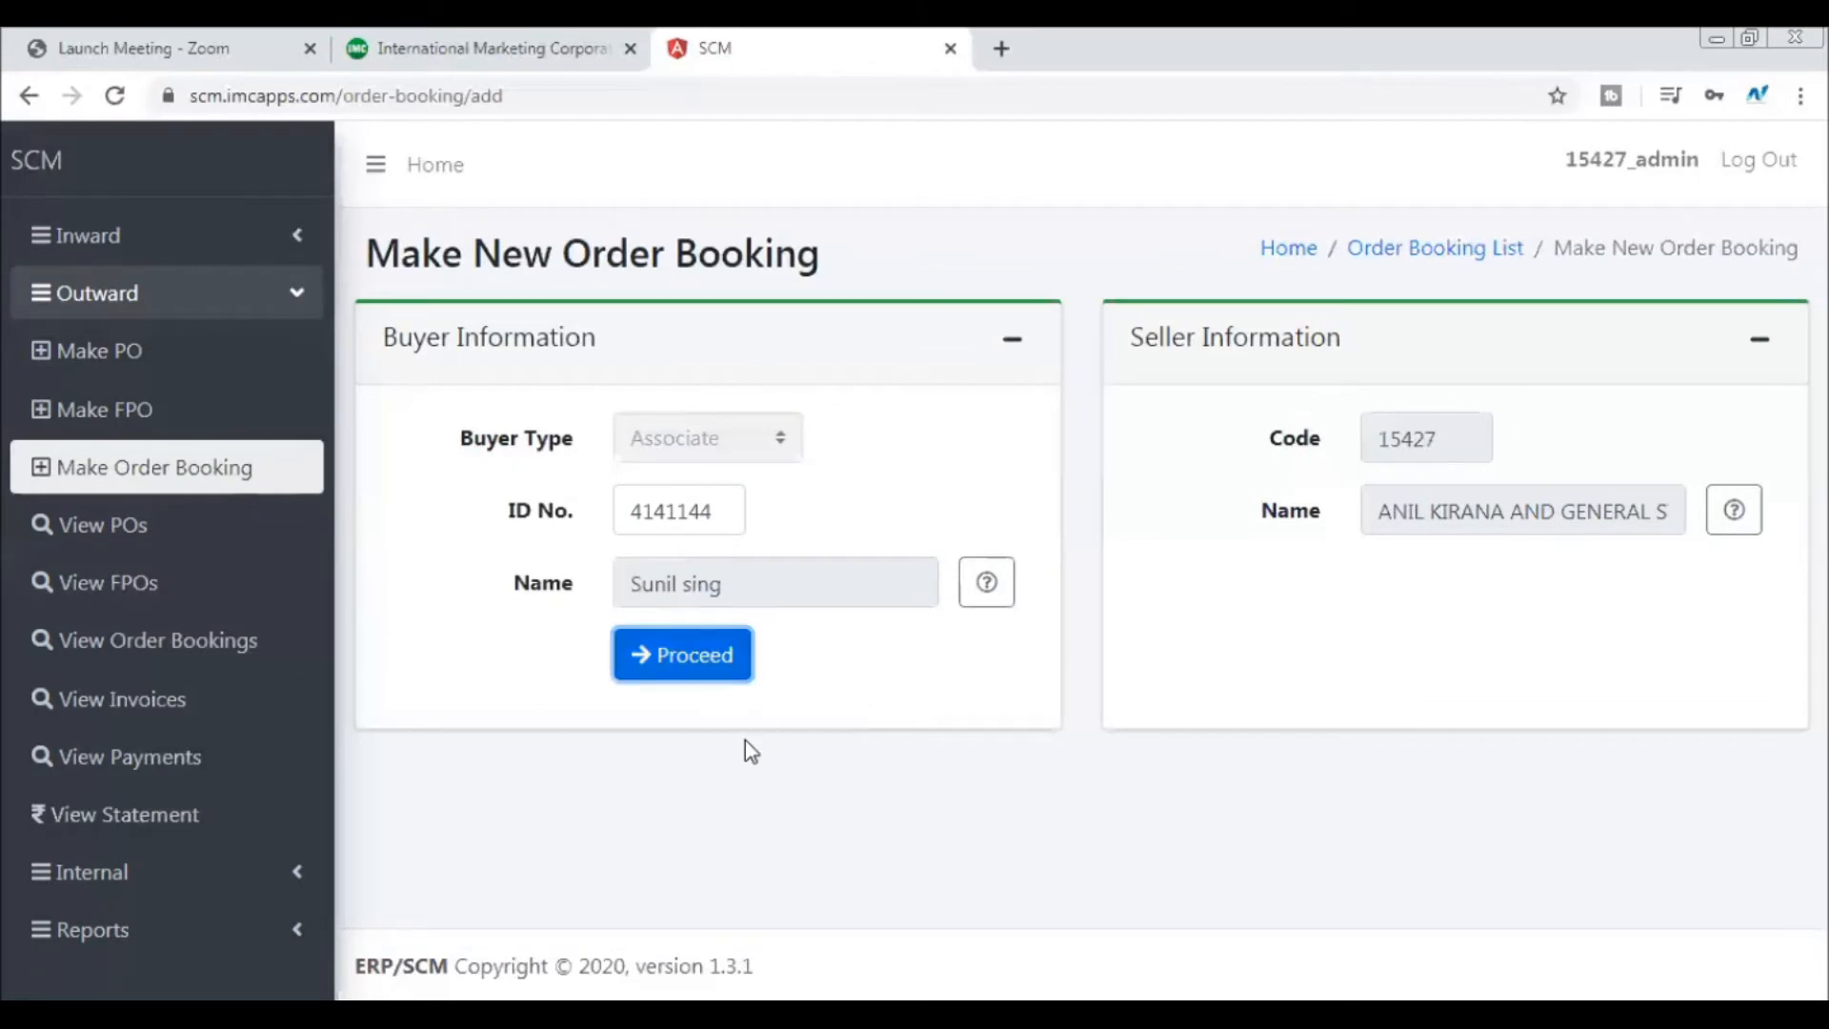
{"action": "left_click", "coordinate": [710, 664]}
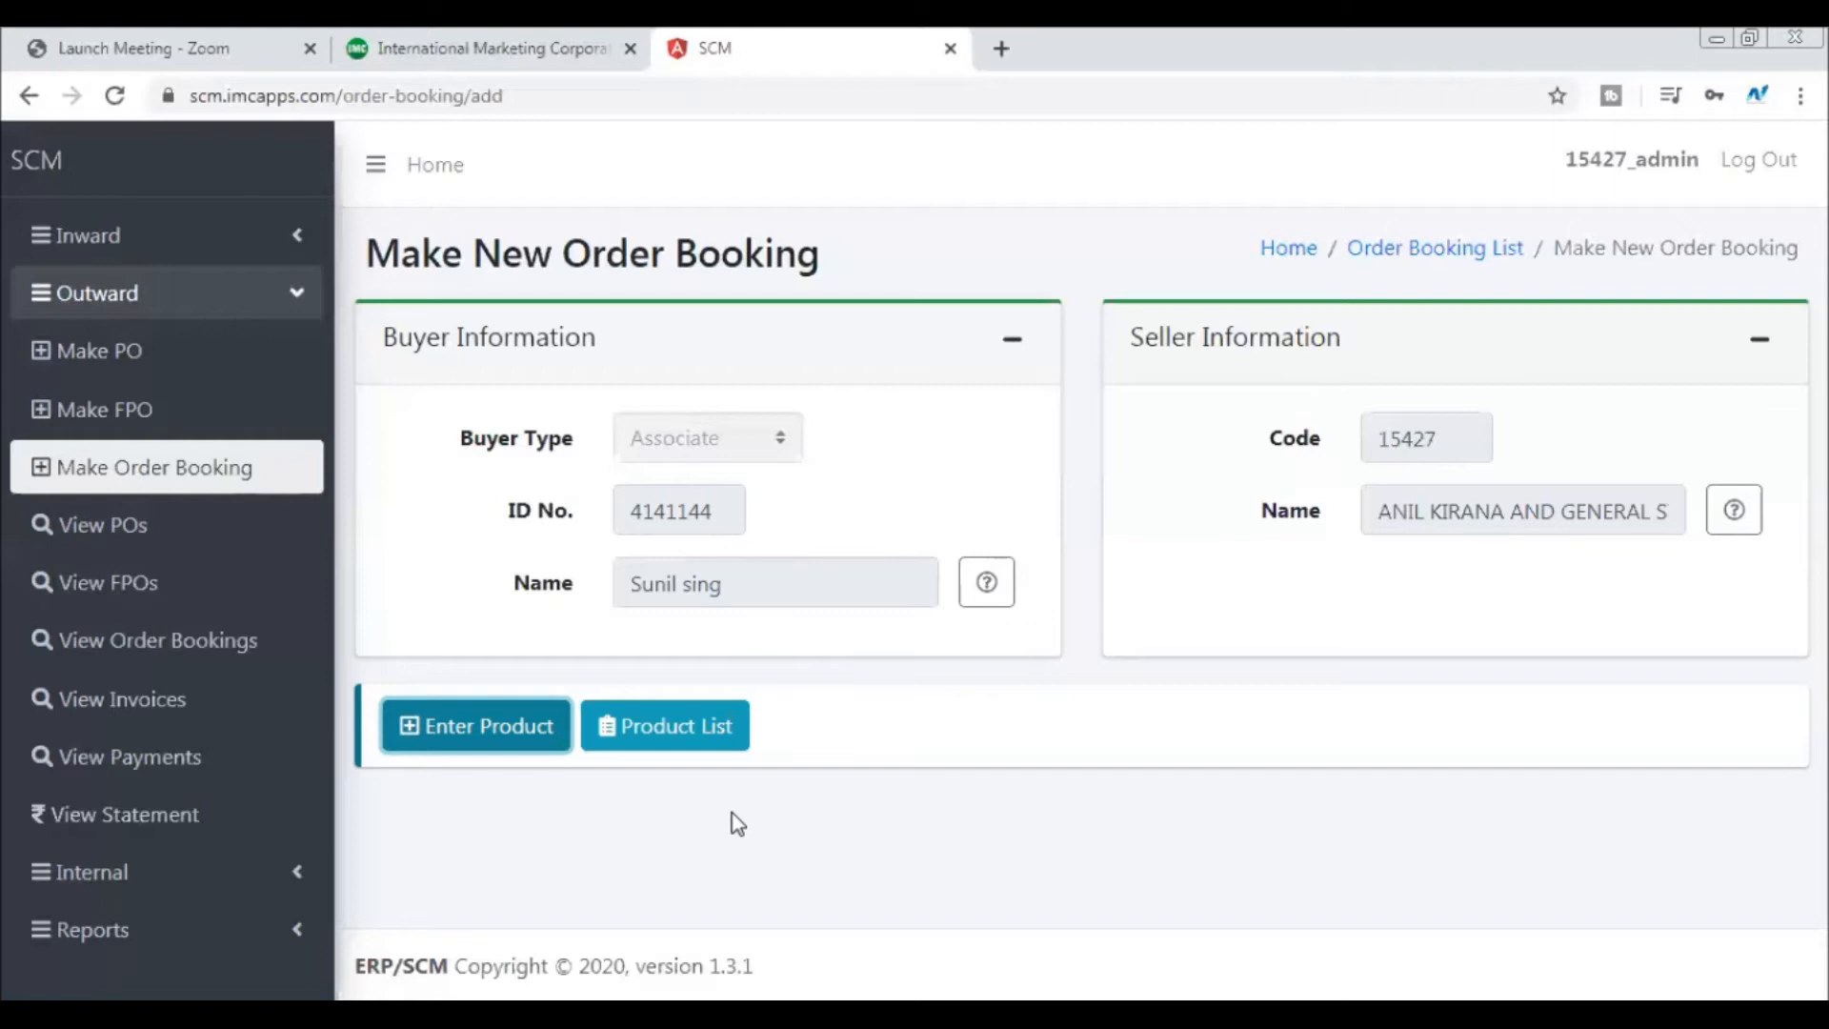
- Add Imc Riceen Oil (Pouch) with quantity 1 and close the product picker
{"action": "left_click", "coordinate": [510, 739]}
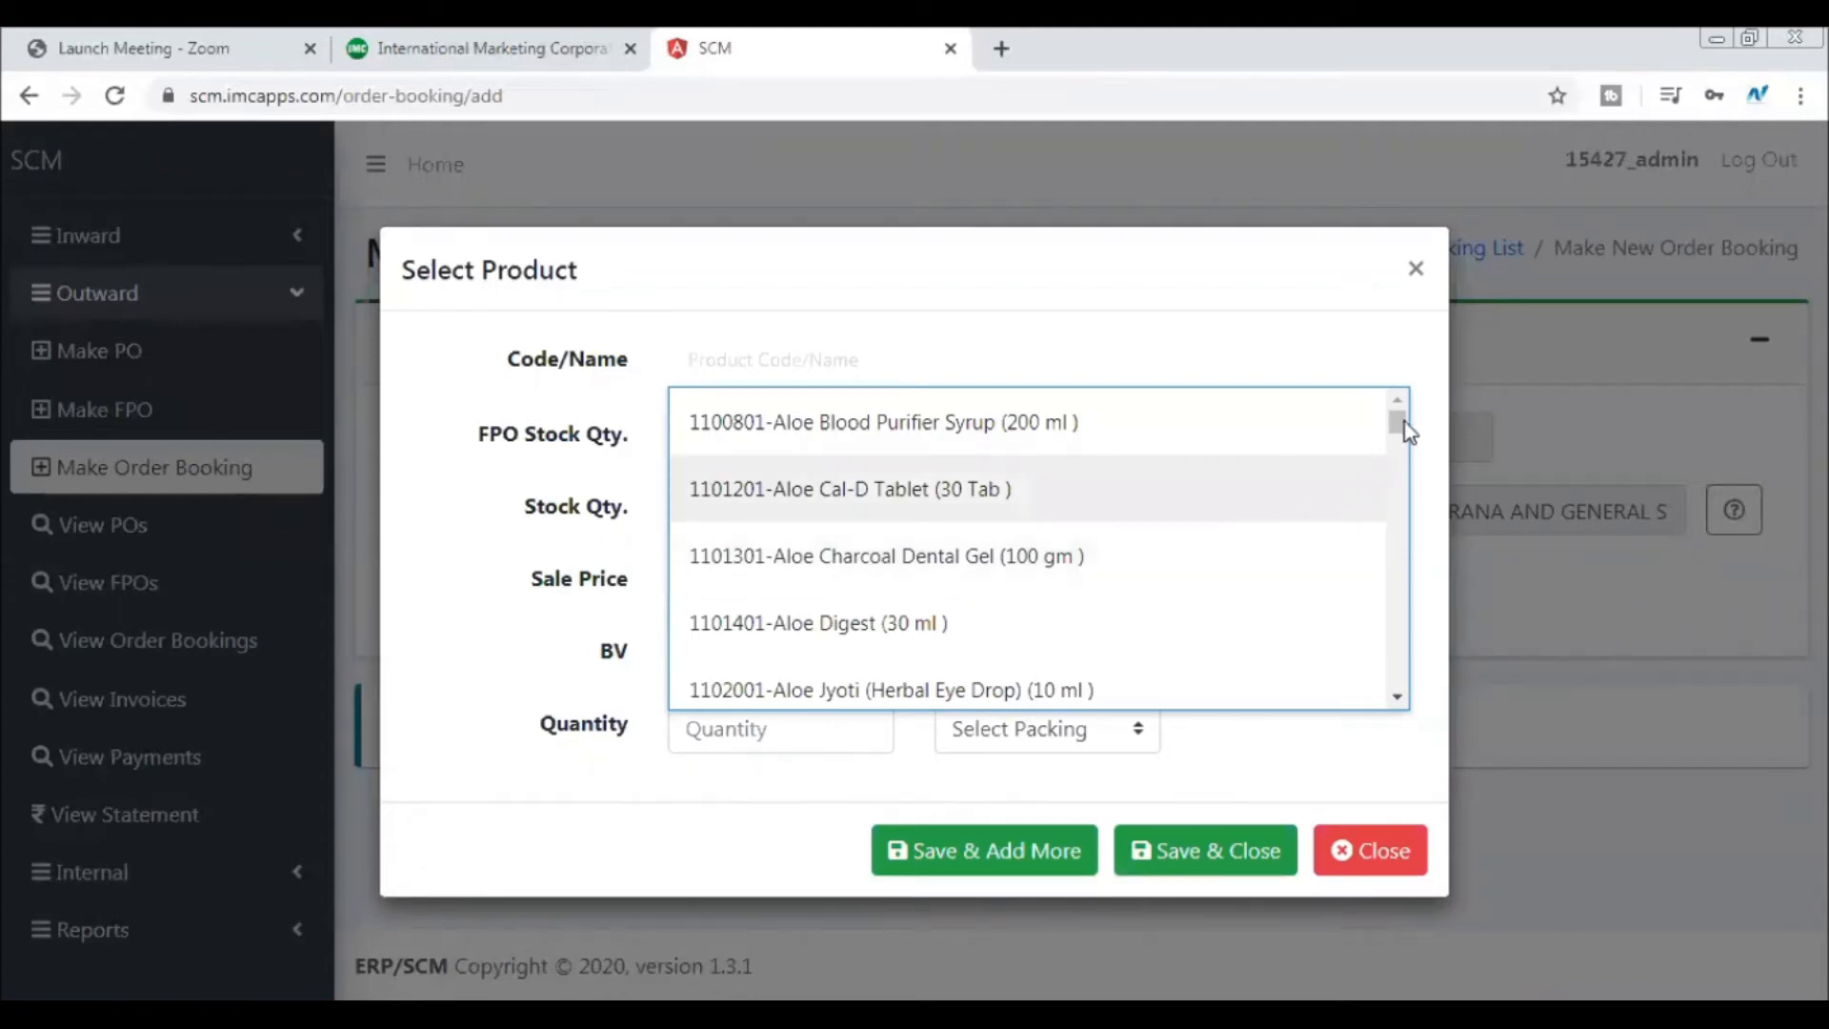
{"action": "left_click_drag", "start_coordinate": [1399, 425], "coordinate": [1398, 643]}
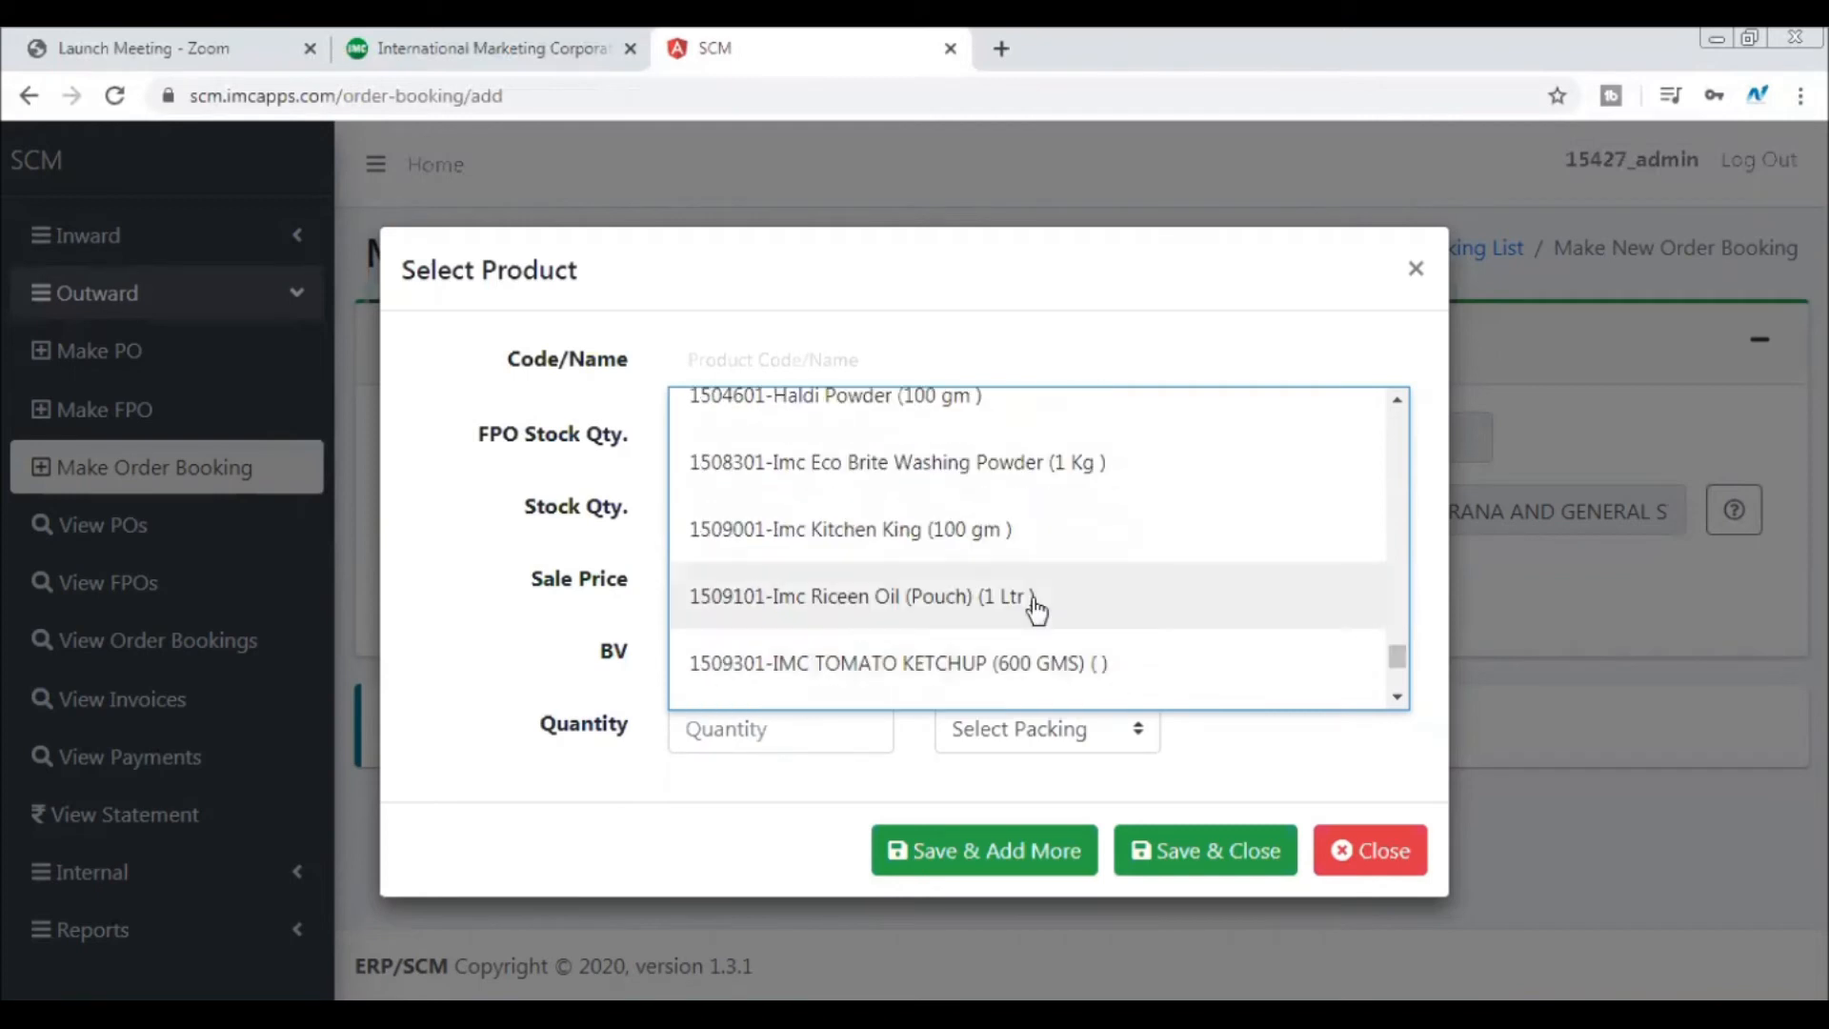
{"action": "left_click", "coordinate": [1037, 609]}
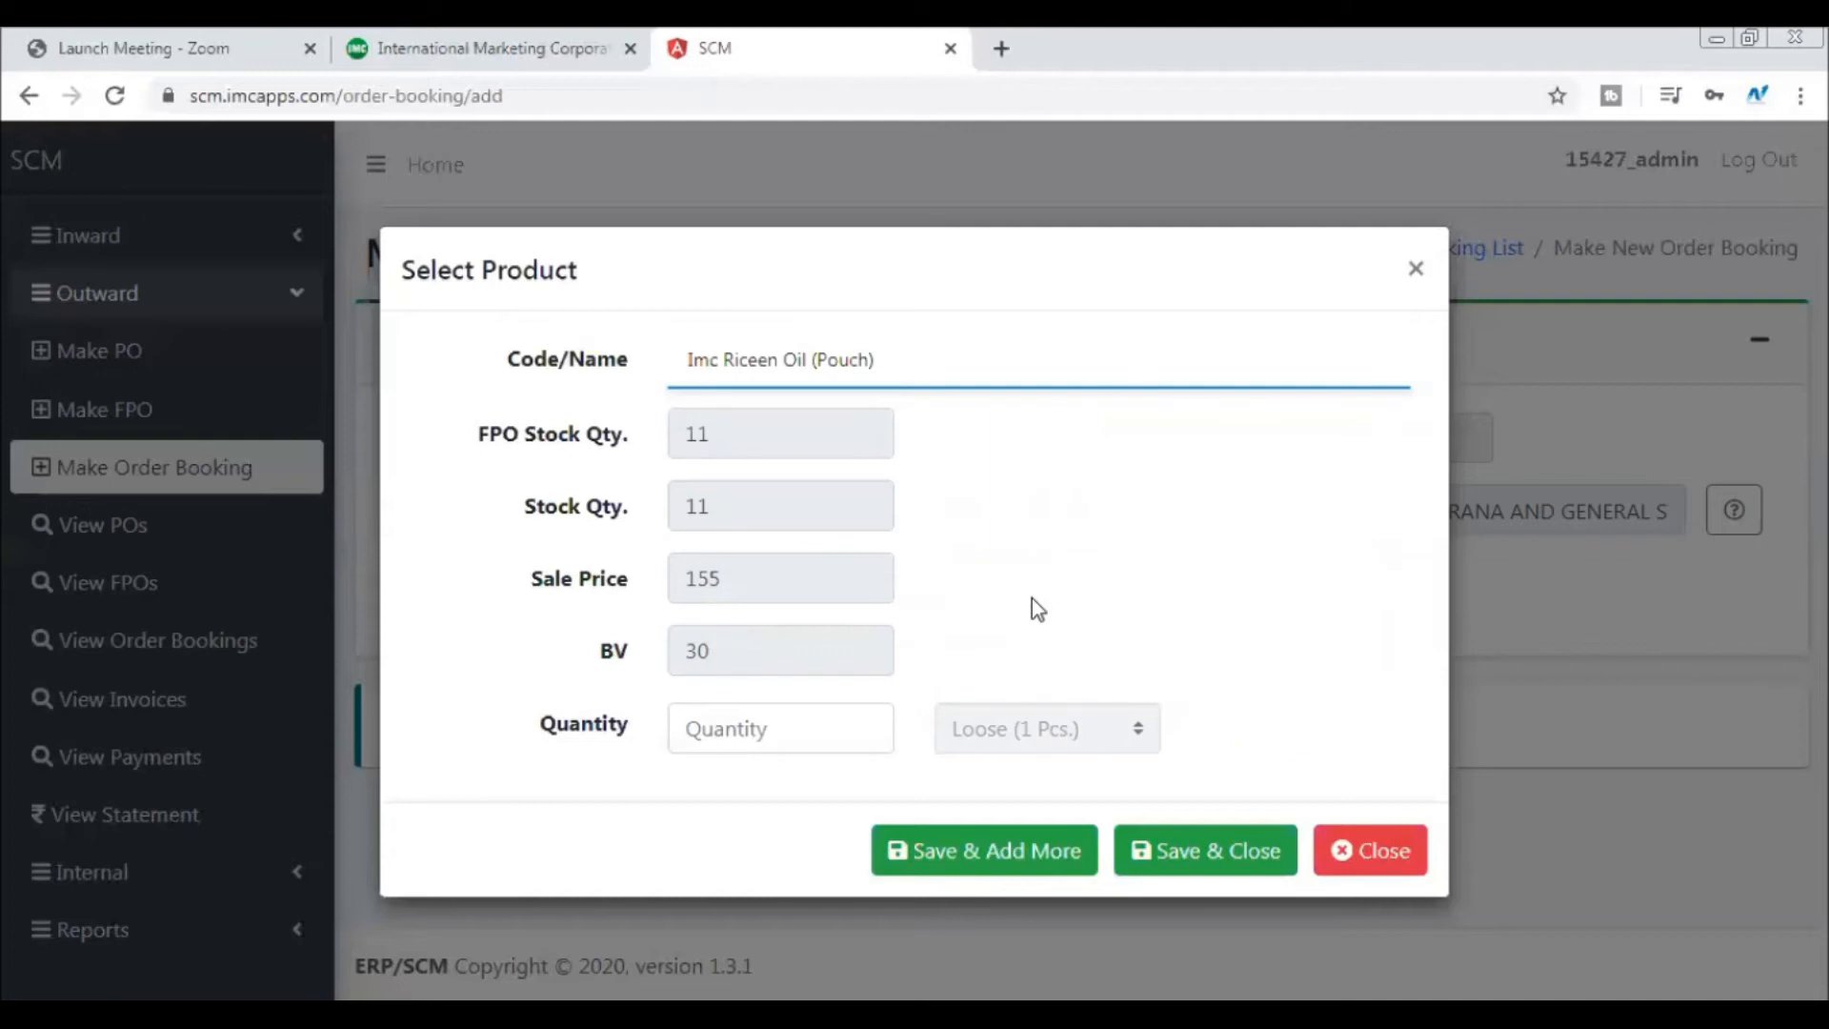
{"action": "key", "text": "Tab"}
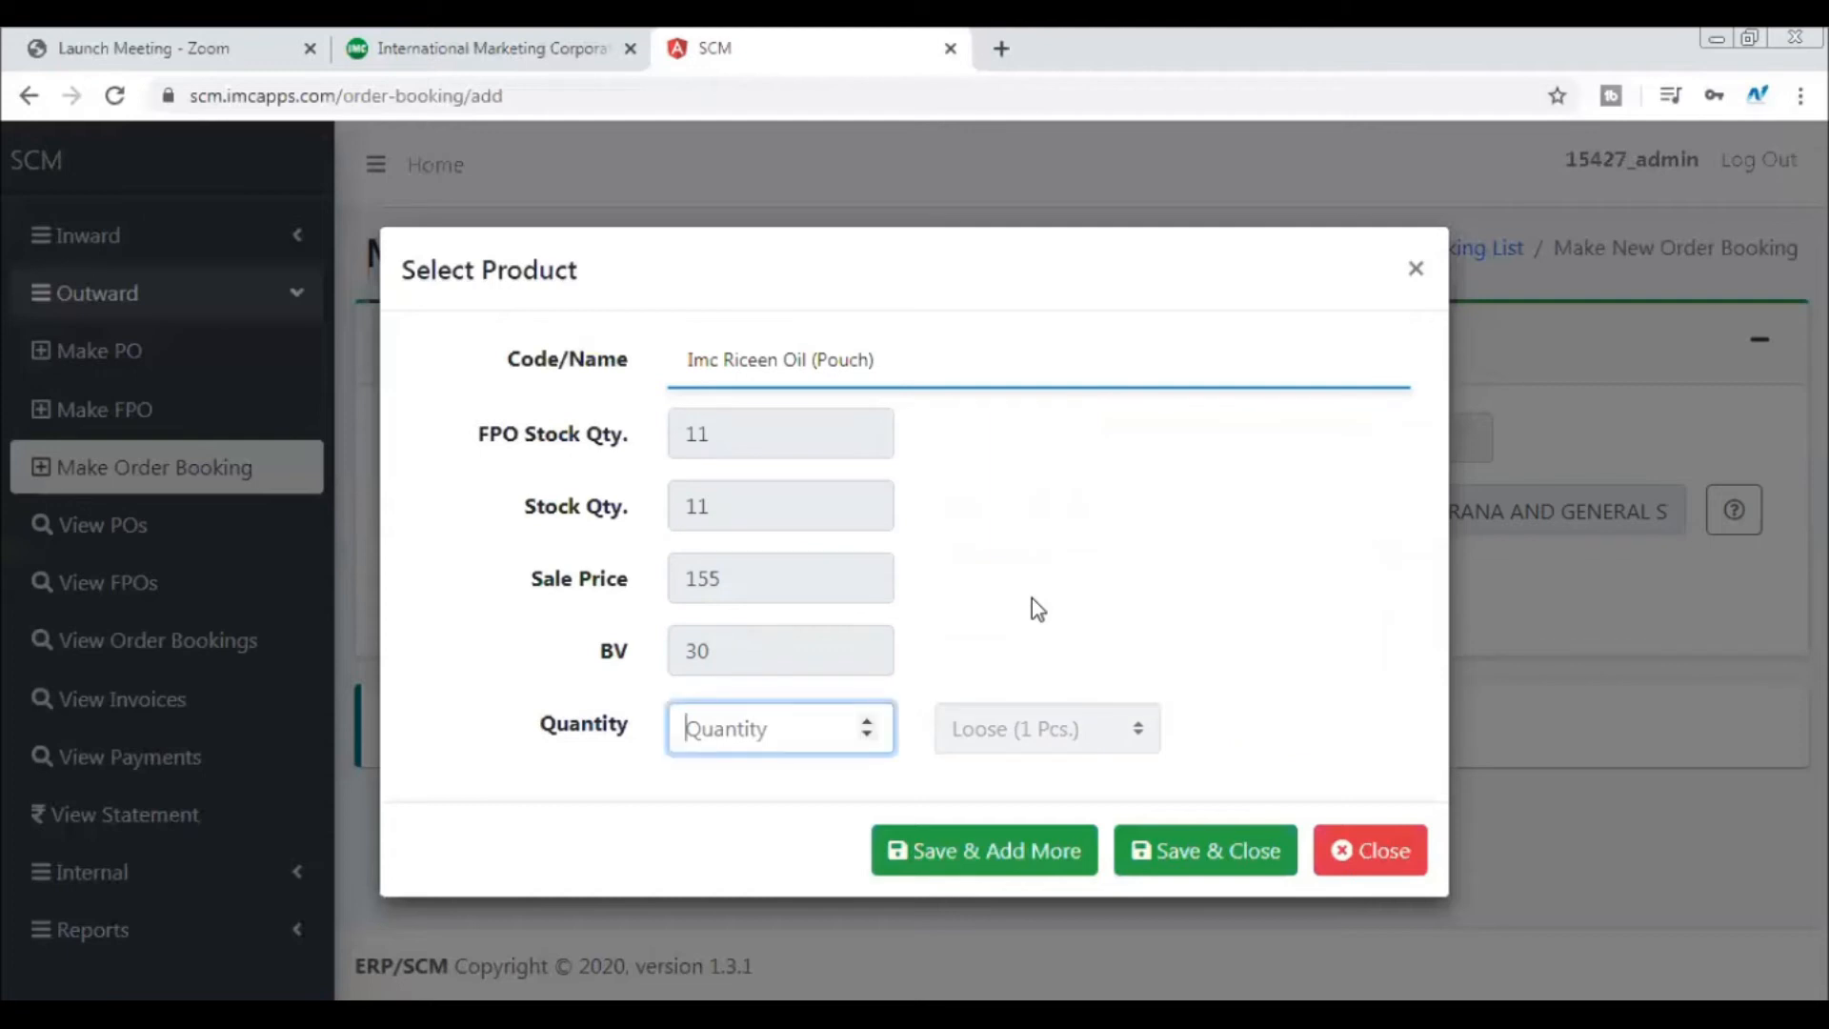
{"action": "type", "text": "1"}
{"action": "left_click", "coordinate": [1027, 856]}
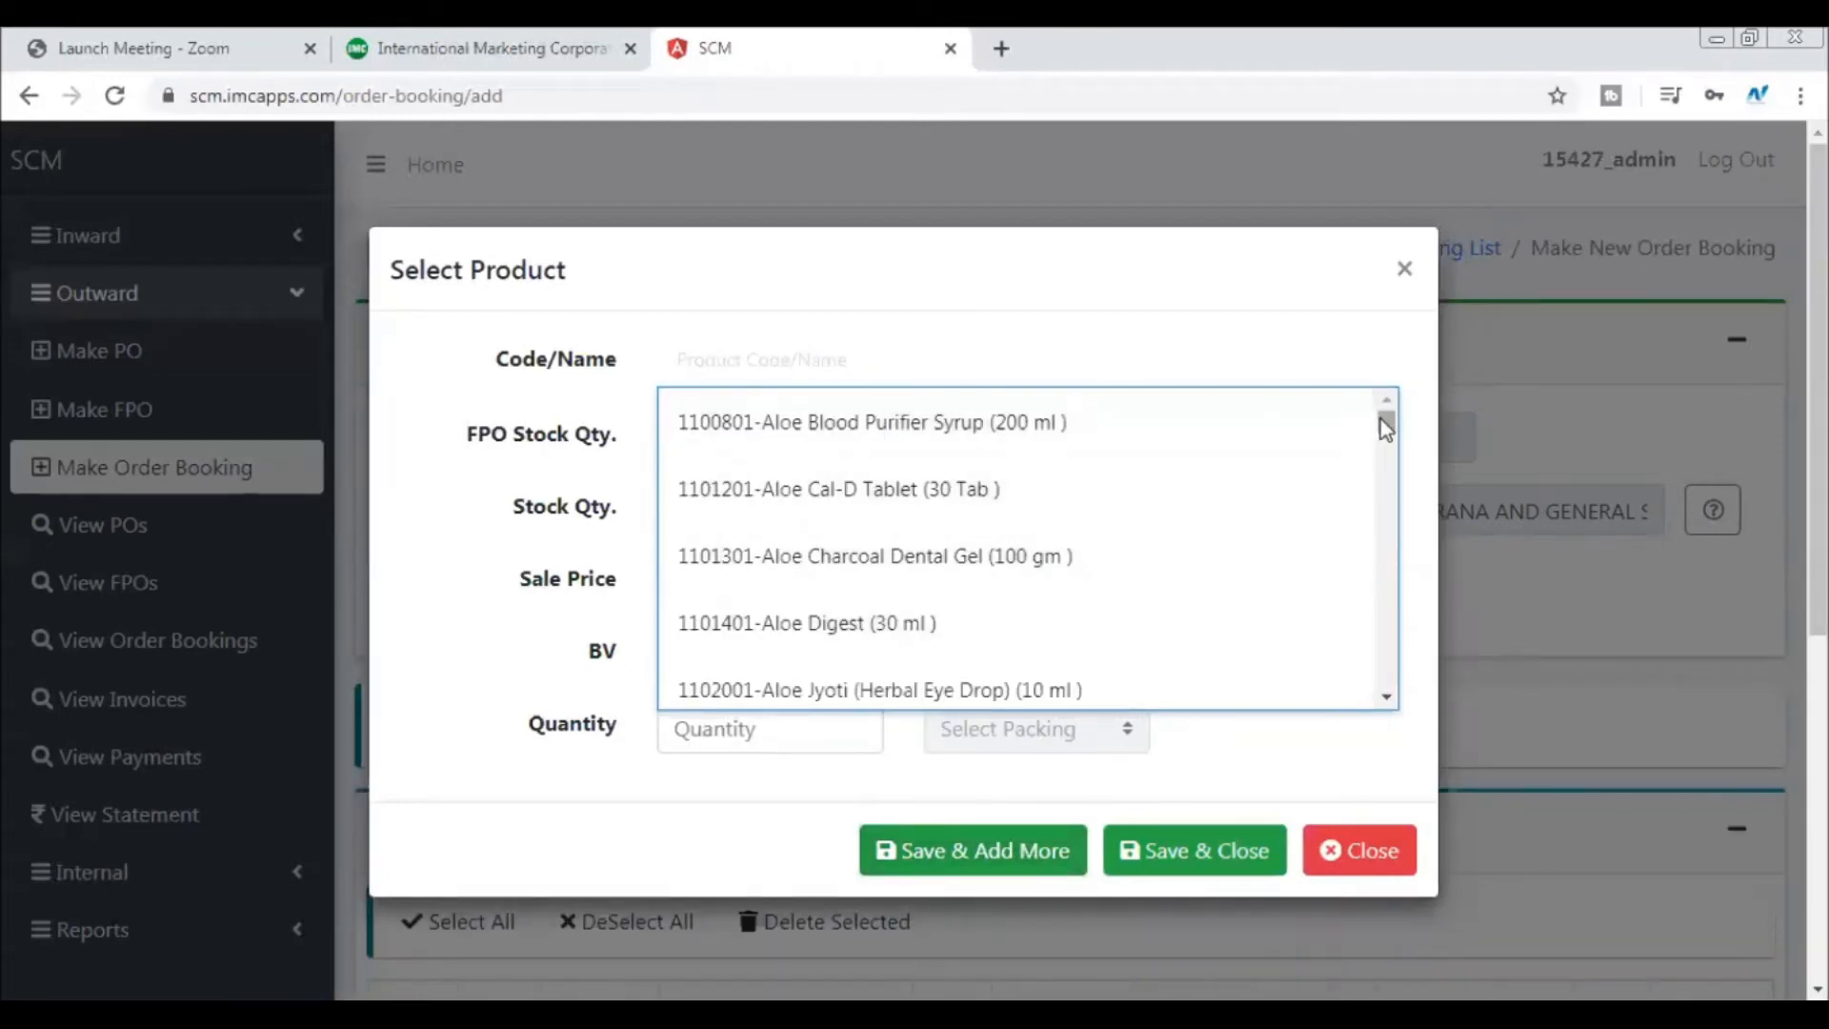
{"action": "left_click_drag", "start_coordinate": [1379, 419], "coordinate": [1383, 405]}
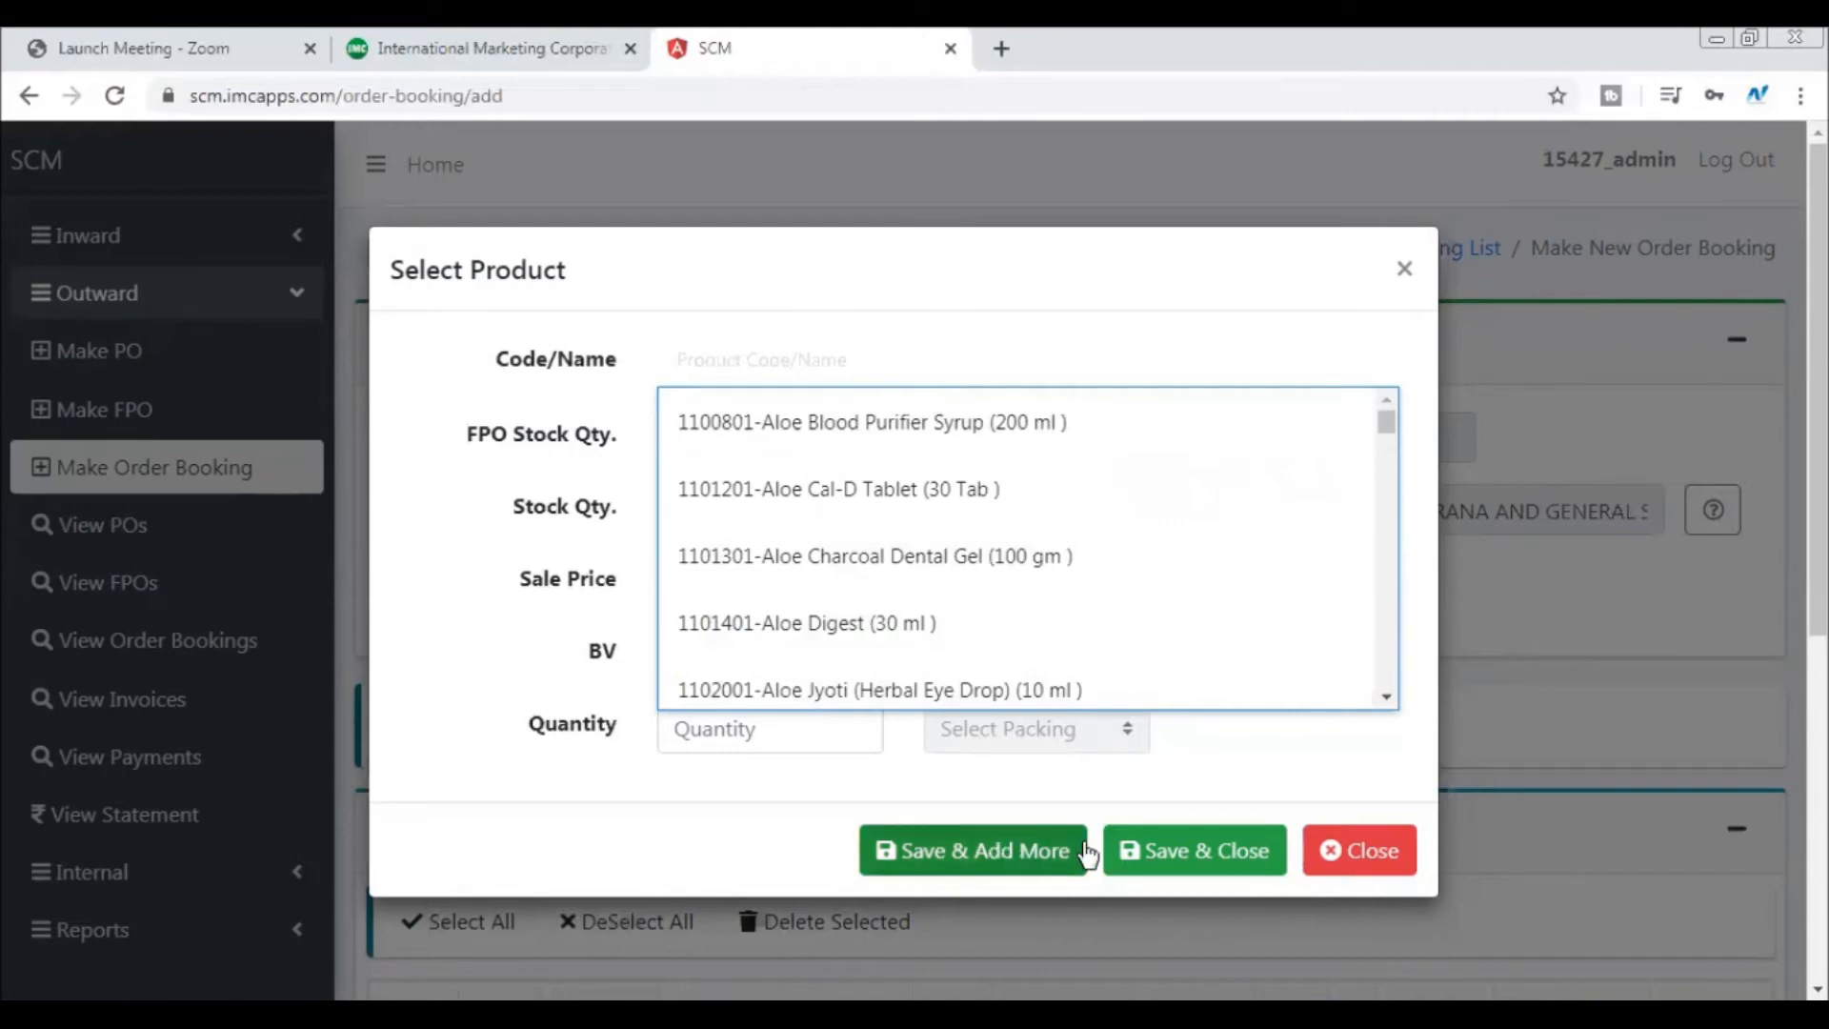
{"action": "left_click", "coordinate": [1332, 855]}
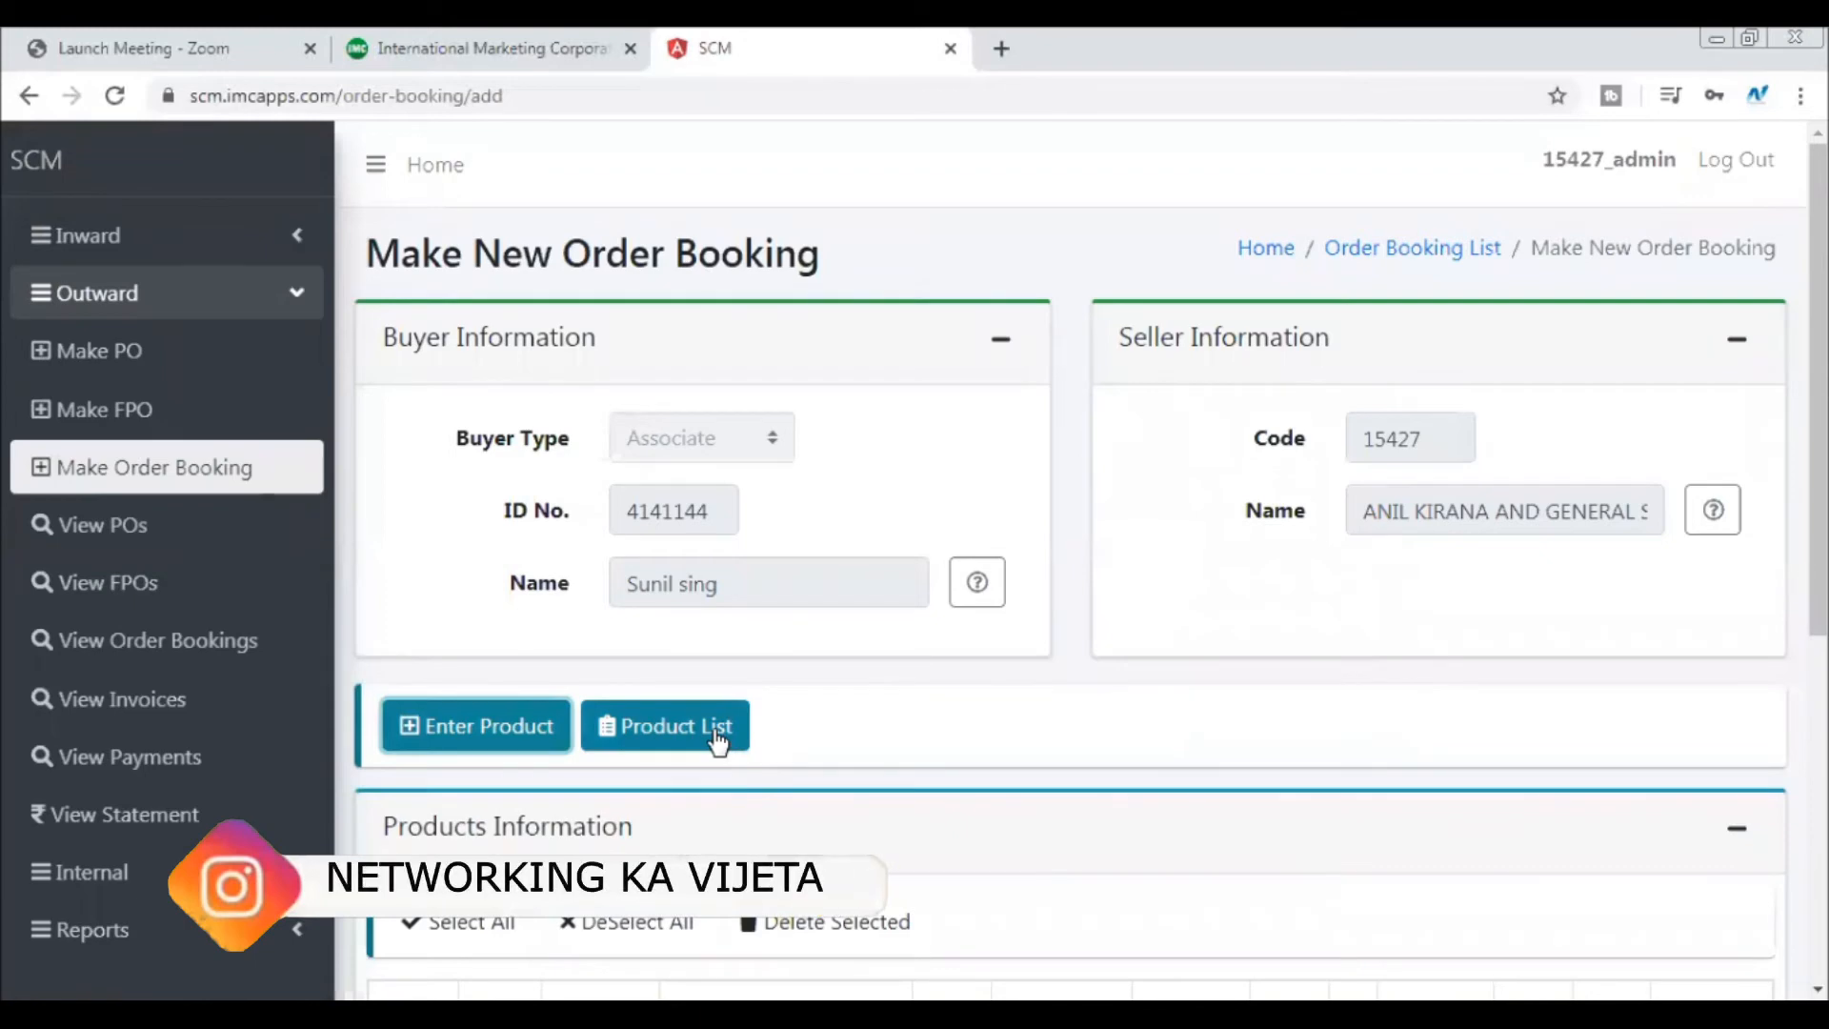
- Filter the product selection table to Personal Care (23) and scroll through its stock levels
{"action": "left_click", "coordinate": [717, 741]}
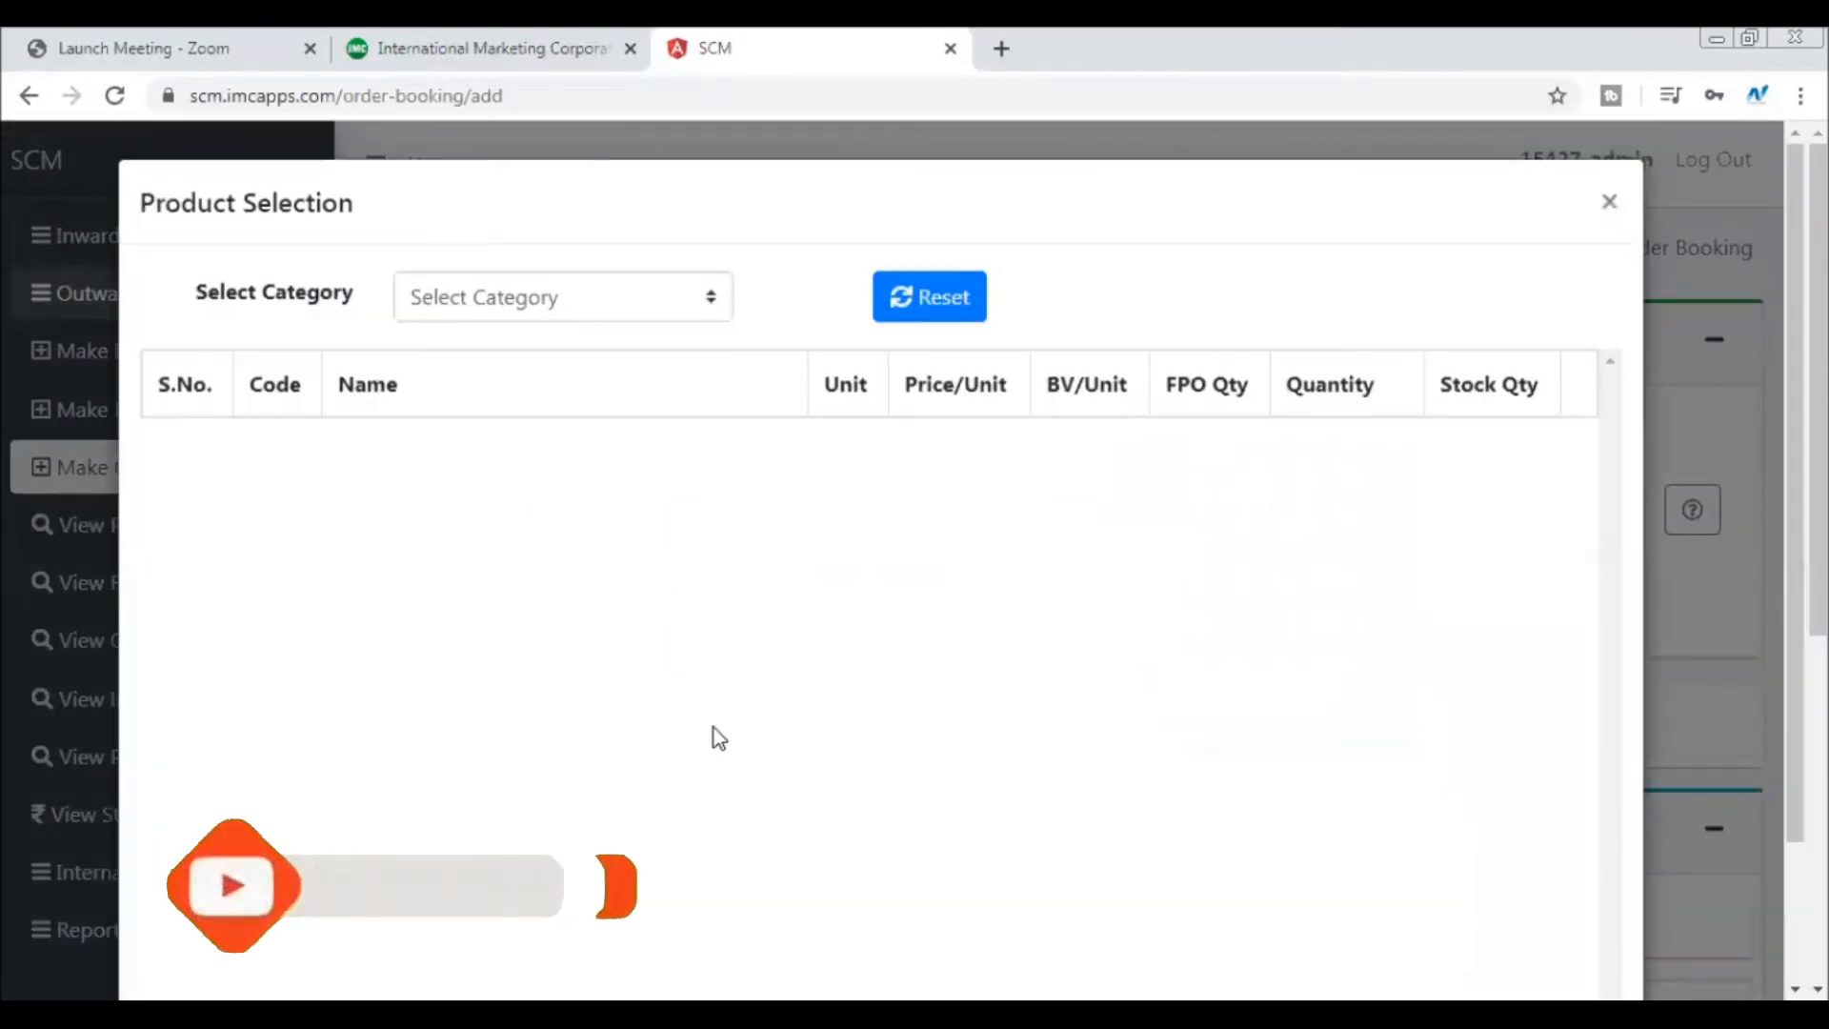
{"action": "left_click", "coordinate": [695, 329]}
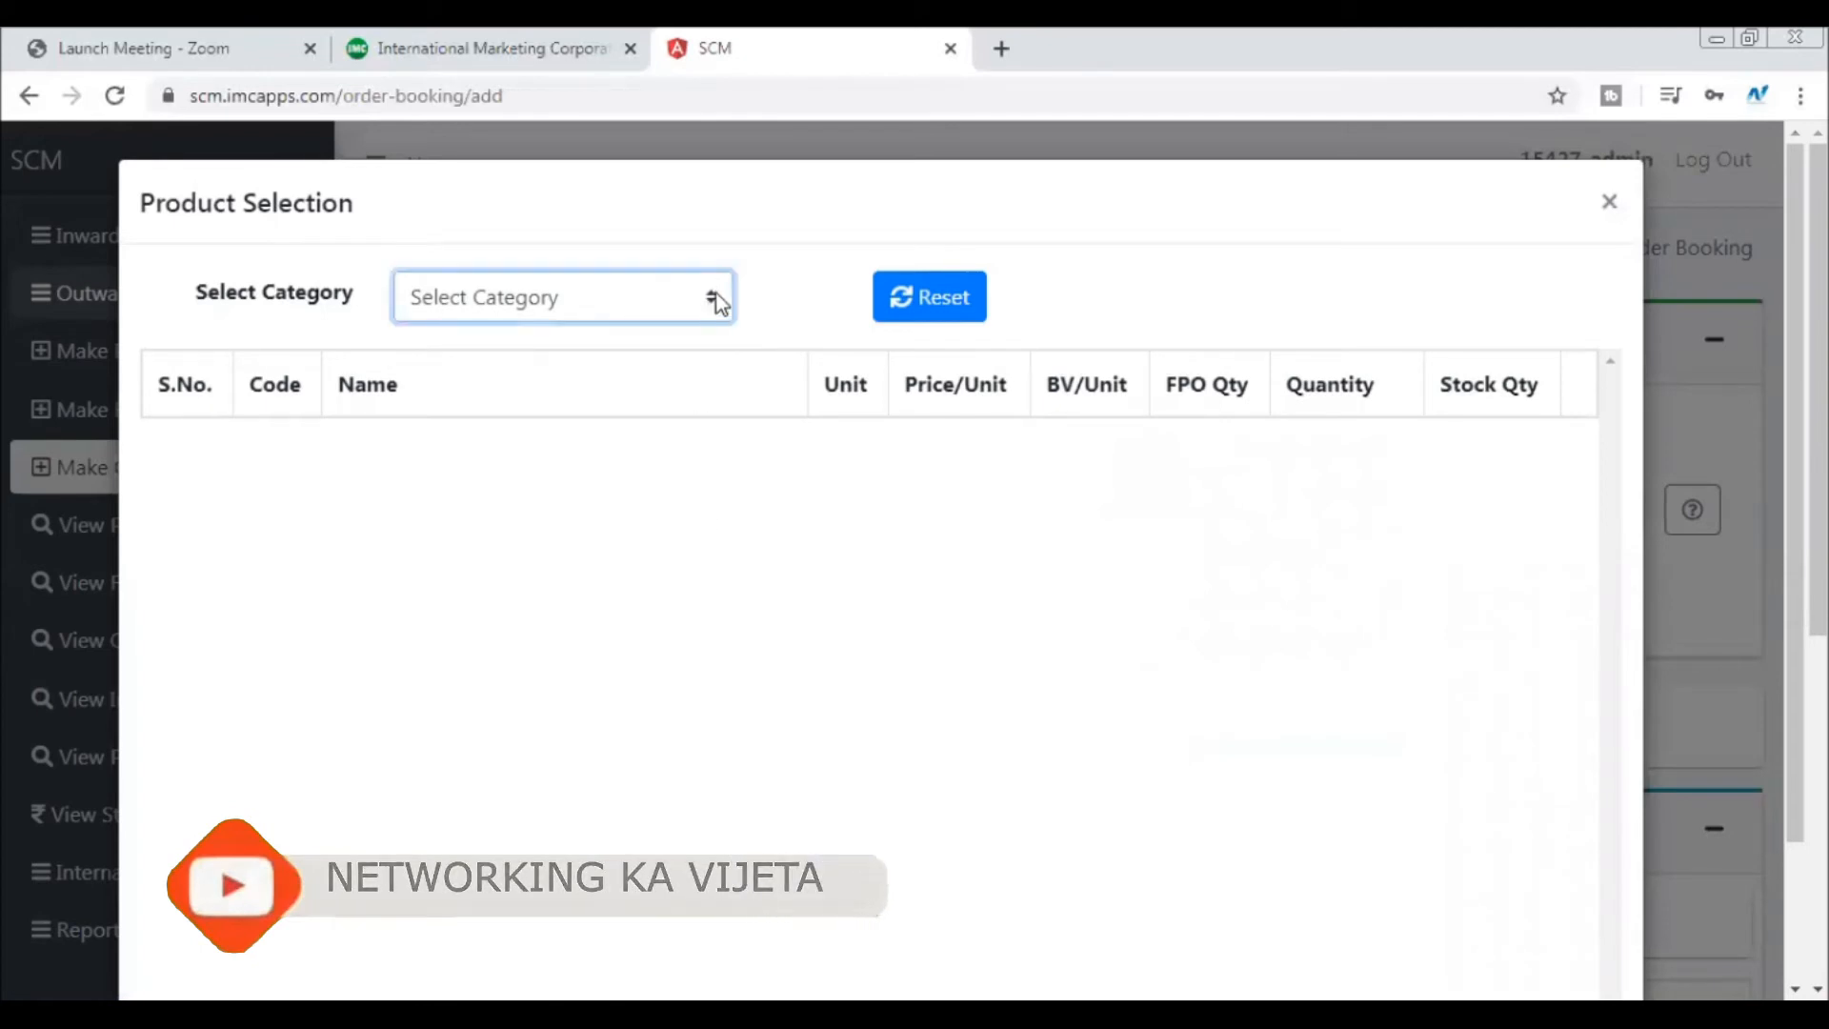
{"action": "left_click", "coordinate": [715, 306]}
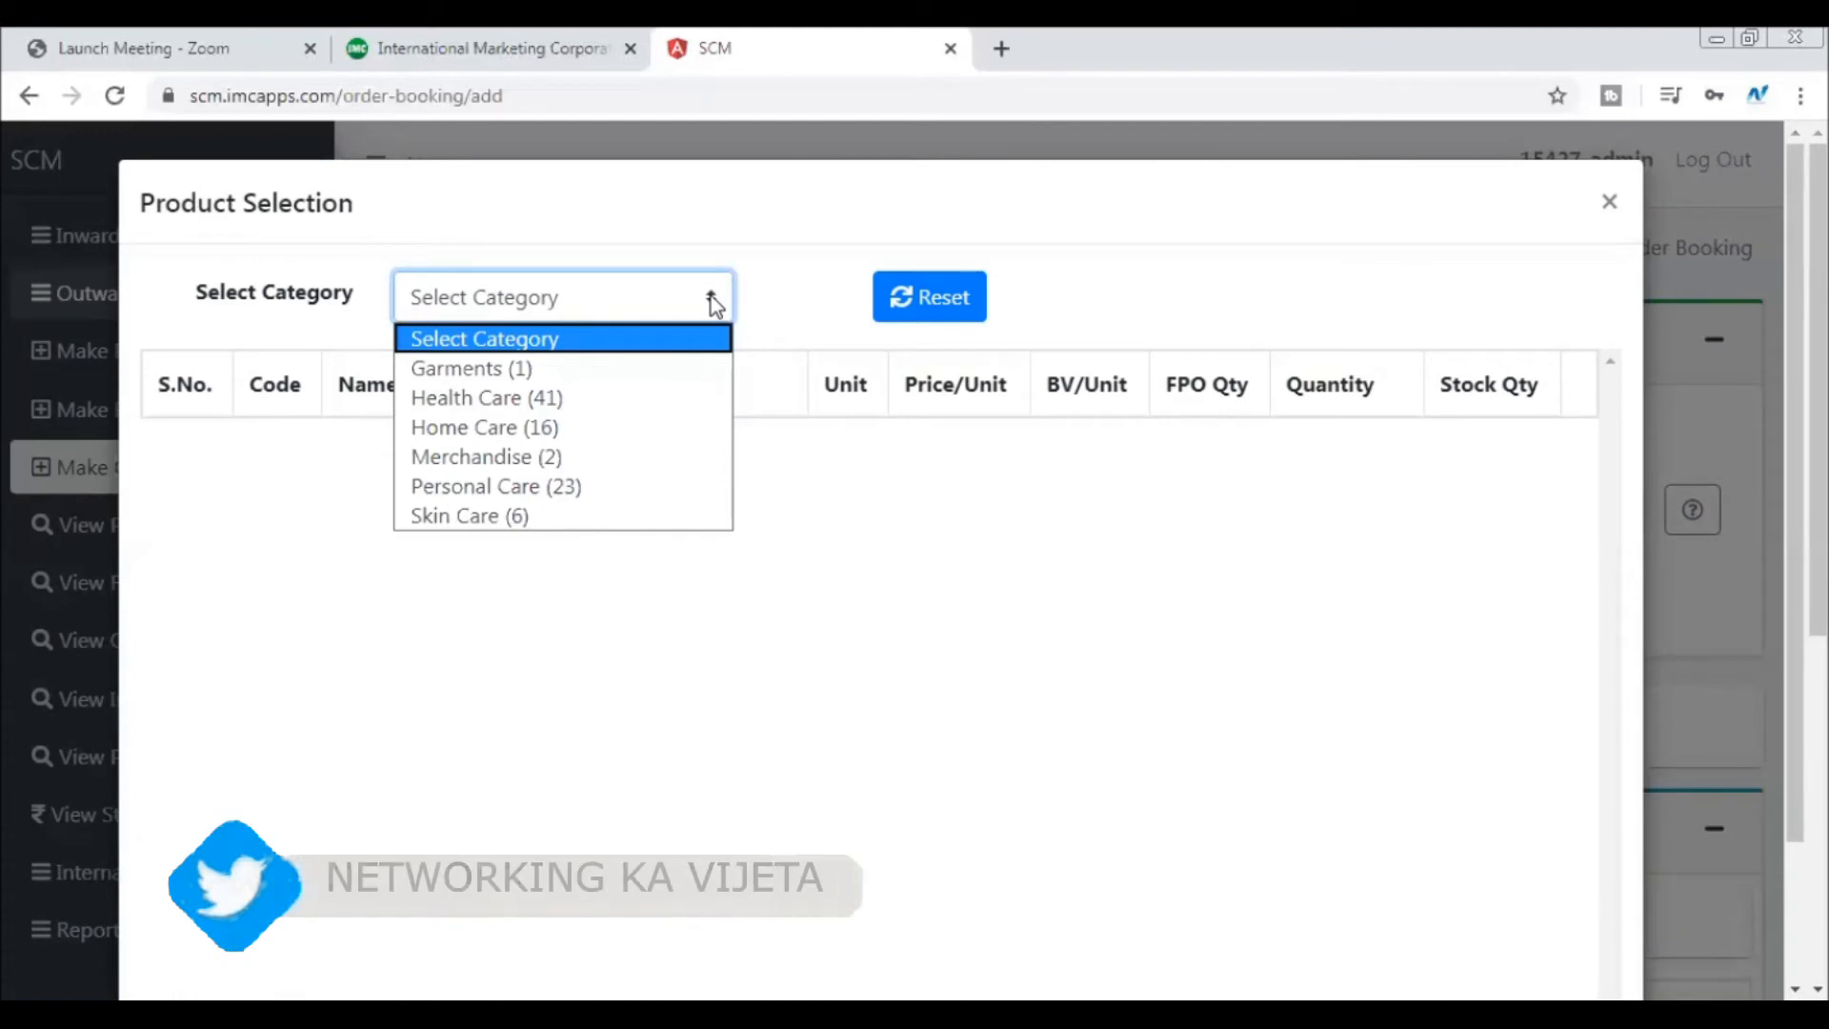
{"action": "left_click", "coordinate": [545, 490]}
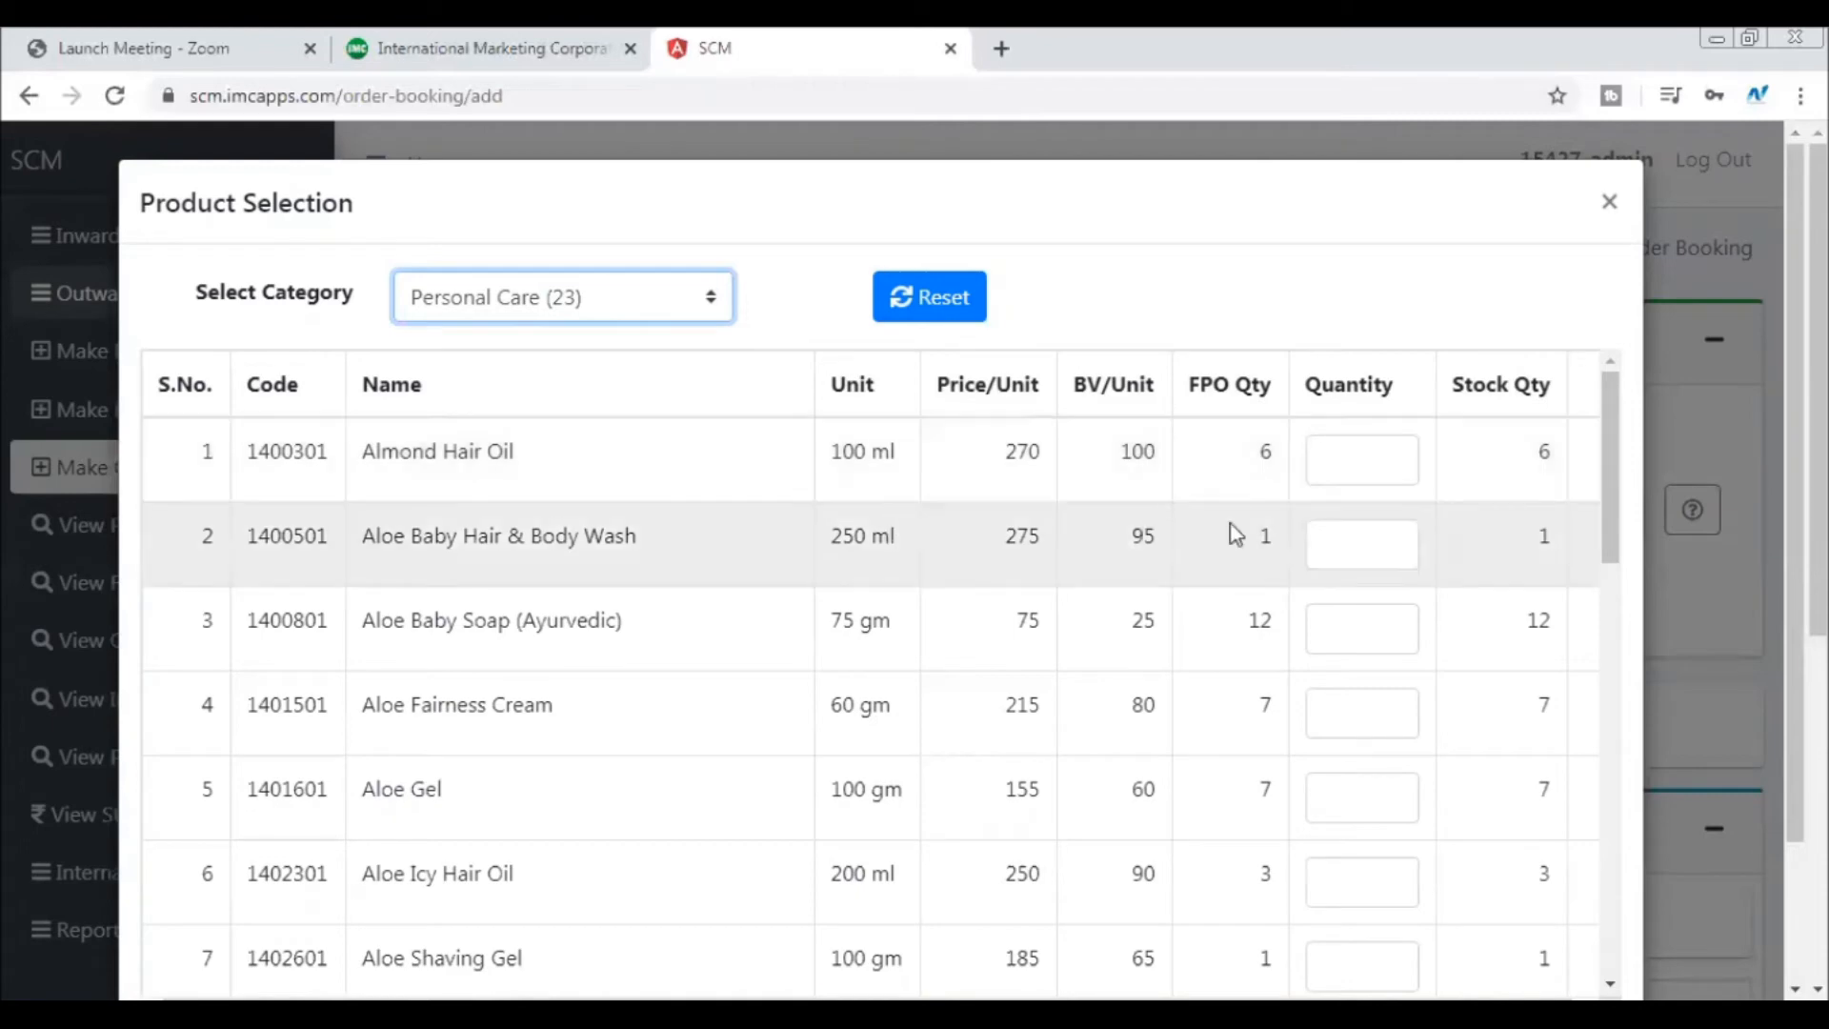
{"action": "left_click", "coordinate": [1362, 461]}
{"action": "left_click_drag", "start_coordinate": [1611, 453], "coordinate": [1611, 436]}
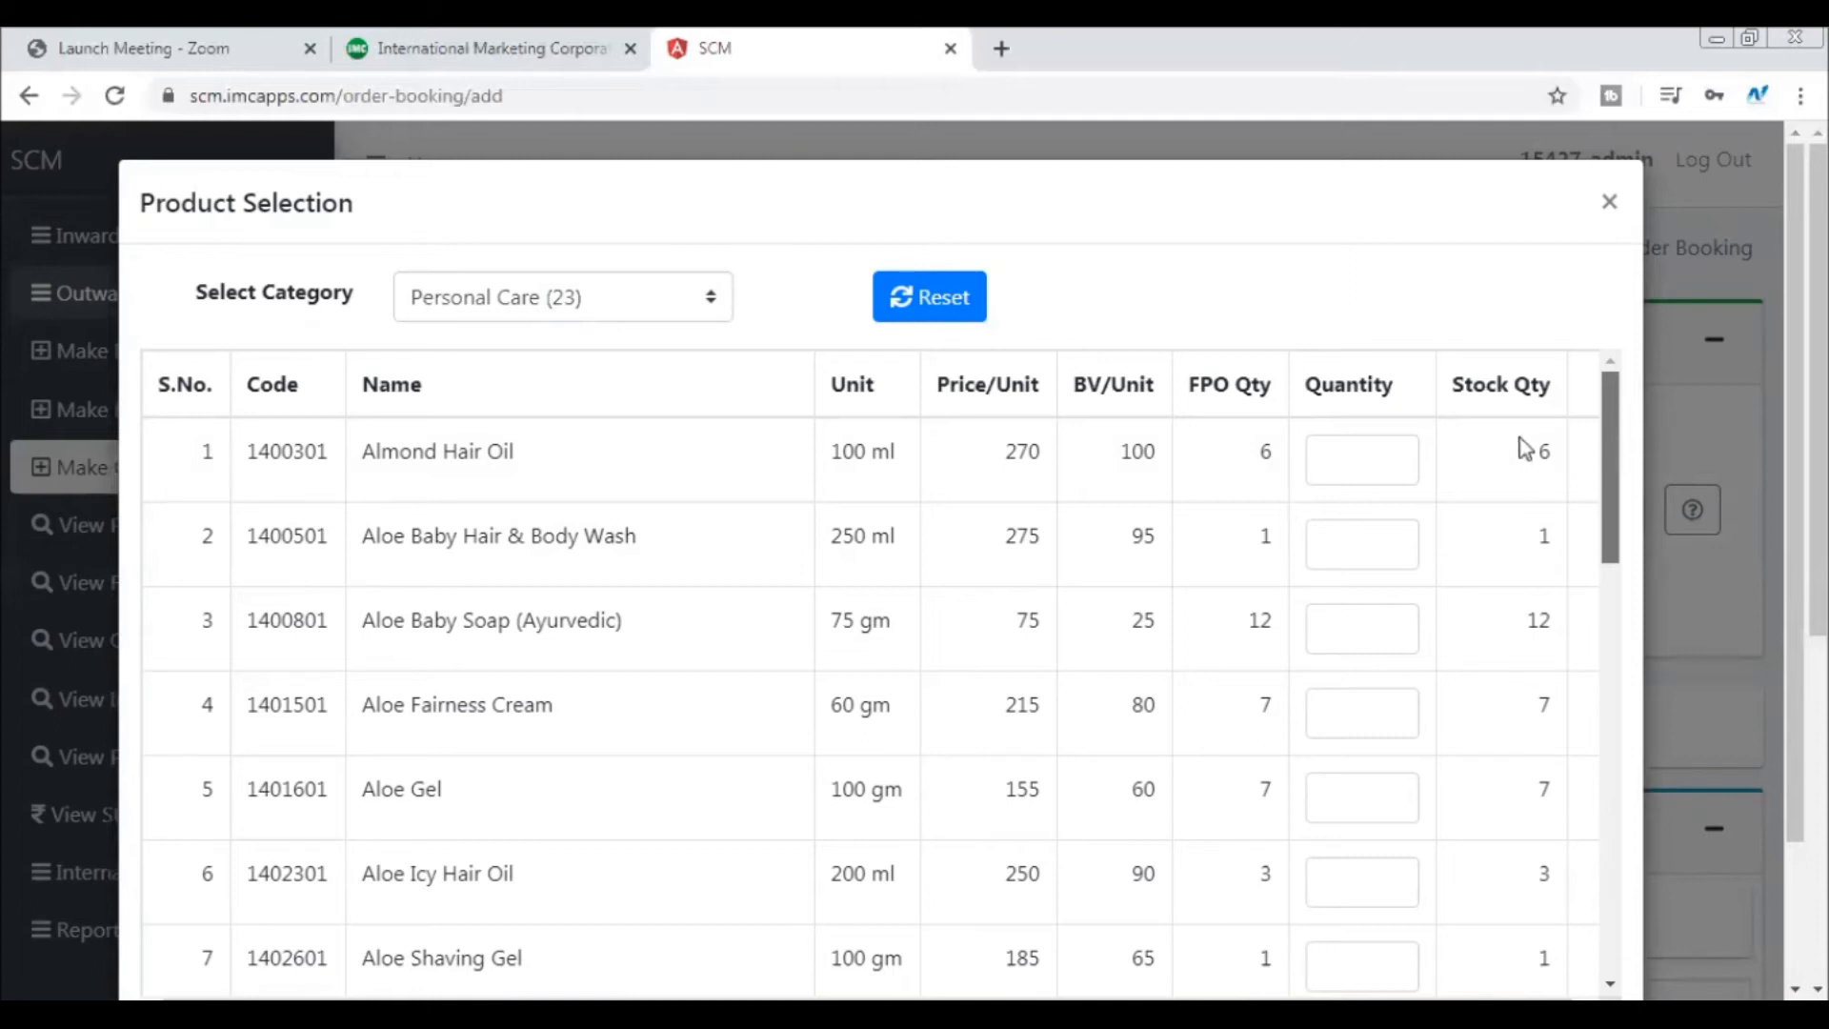
{"action": "mouse_move", "coordinate": [1607, 451]}
{"action": "left_mouse_down"}
{"action": "mouse_move", "coordinate": [1616, 721]}
{"action": "mouse_move", "coordinate": [1614, 419]}
{"action": "left_mouse_up"}
- Switch the category to Home Care (16) and enter quantity 1 for Aloe Dental Cream
{"action": "left_click", "coordinate": [712, 301]}
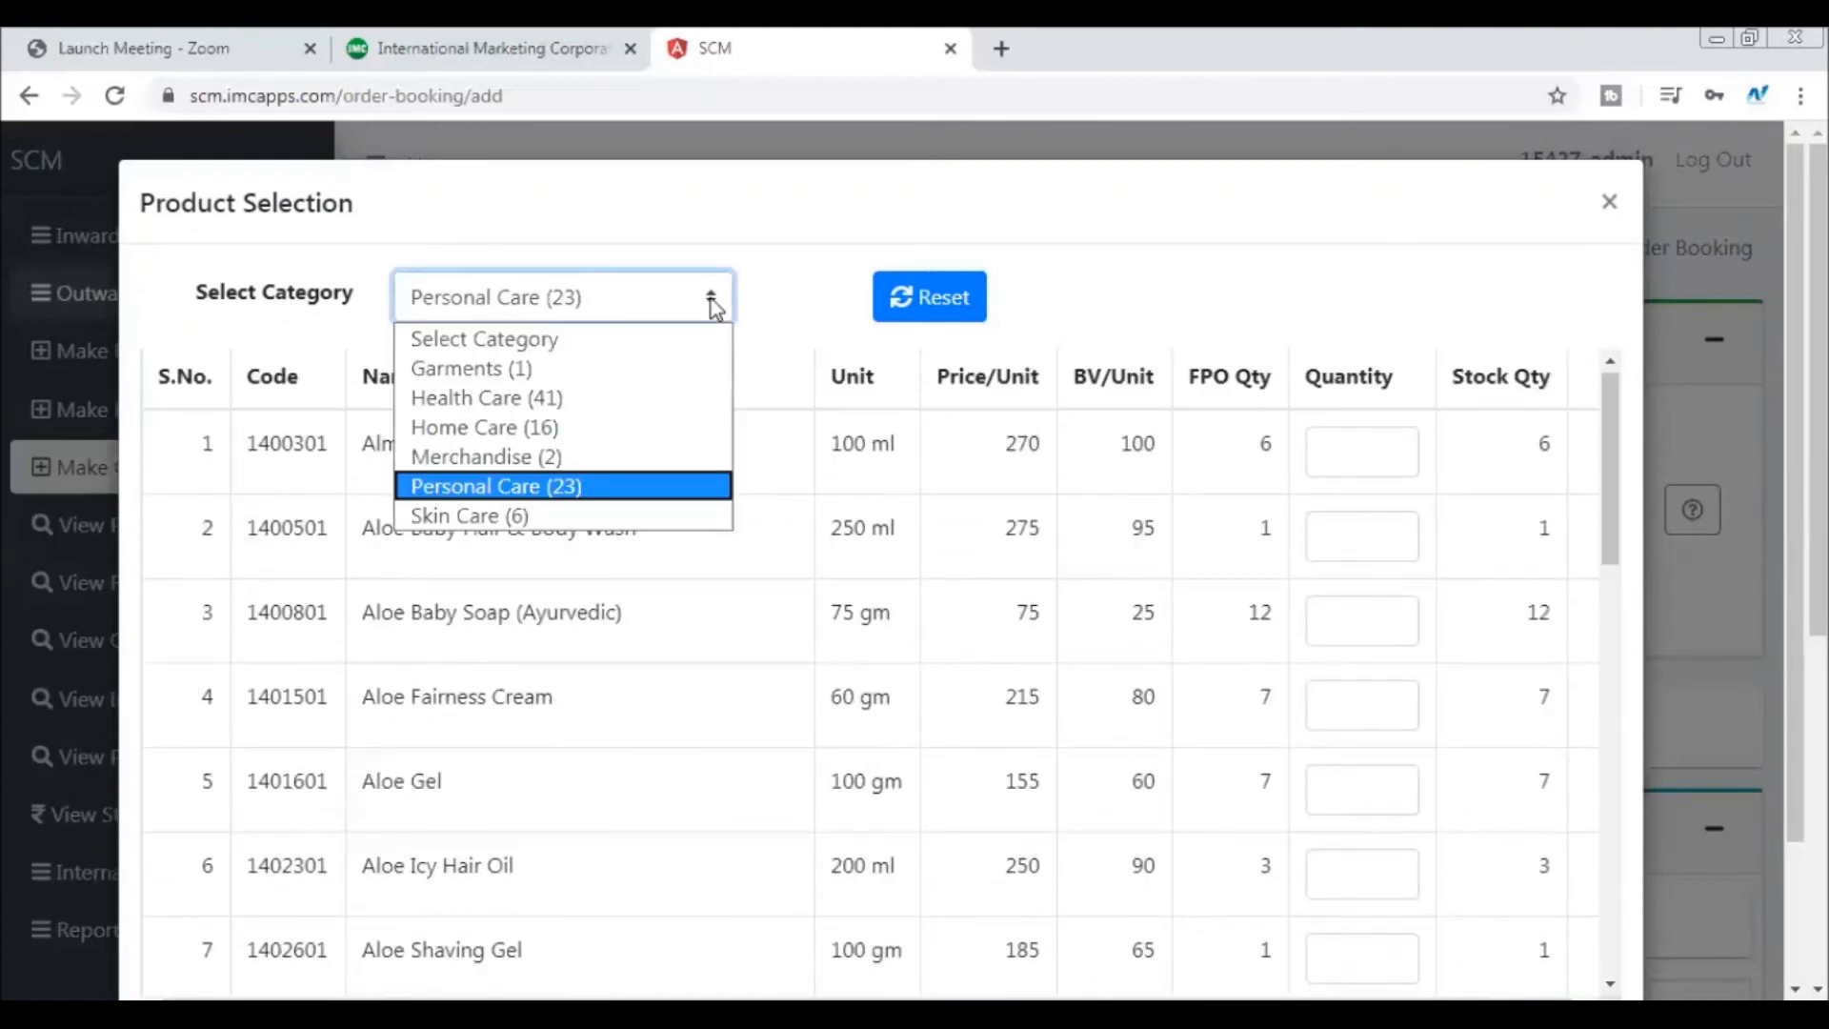
{"action": "left_click", "coordinate": [571, 429]}
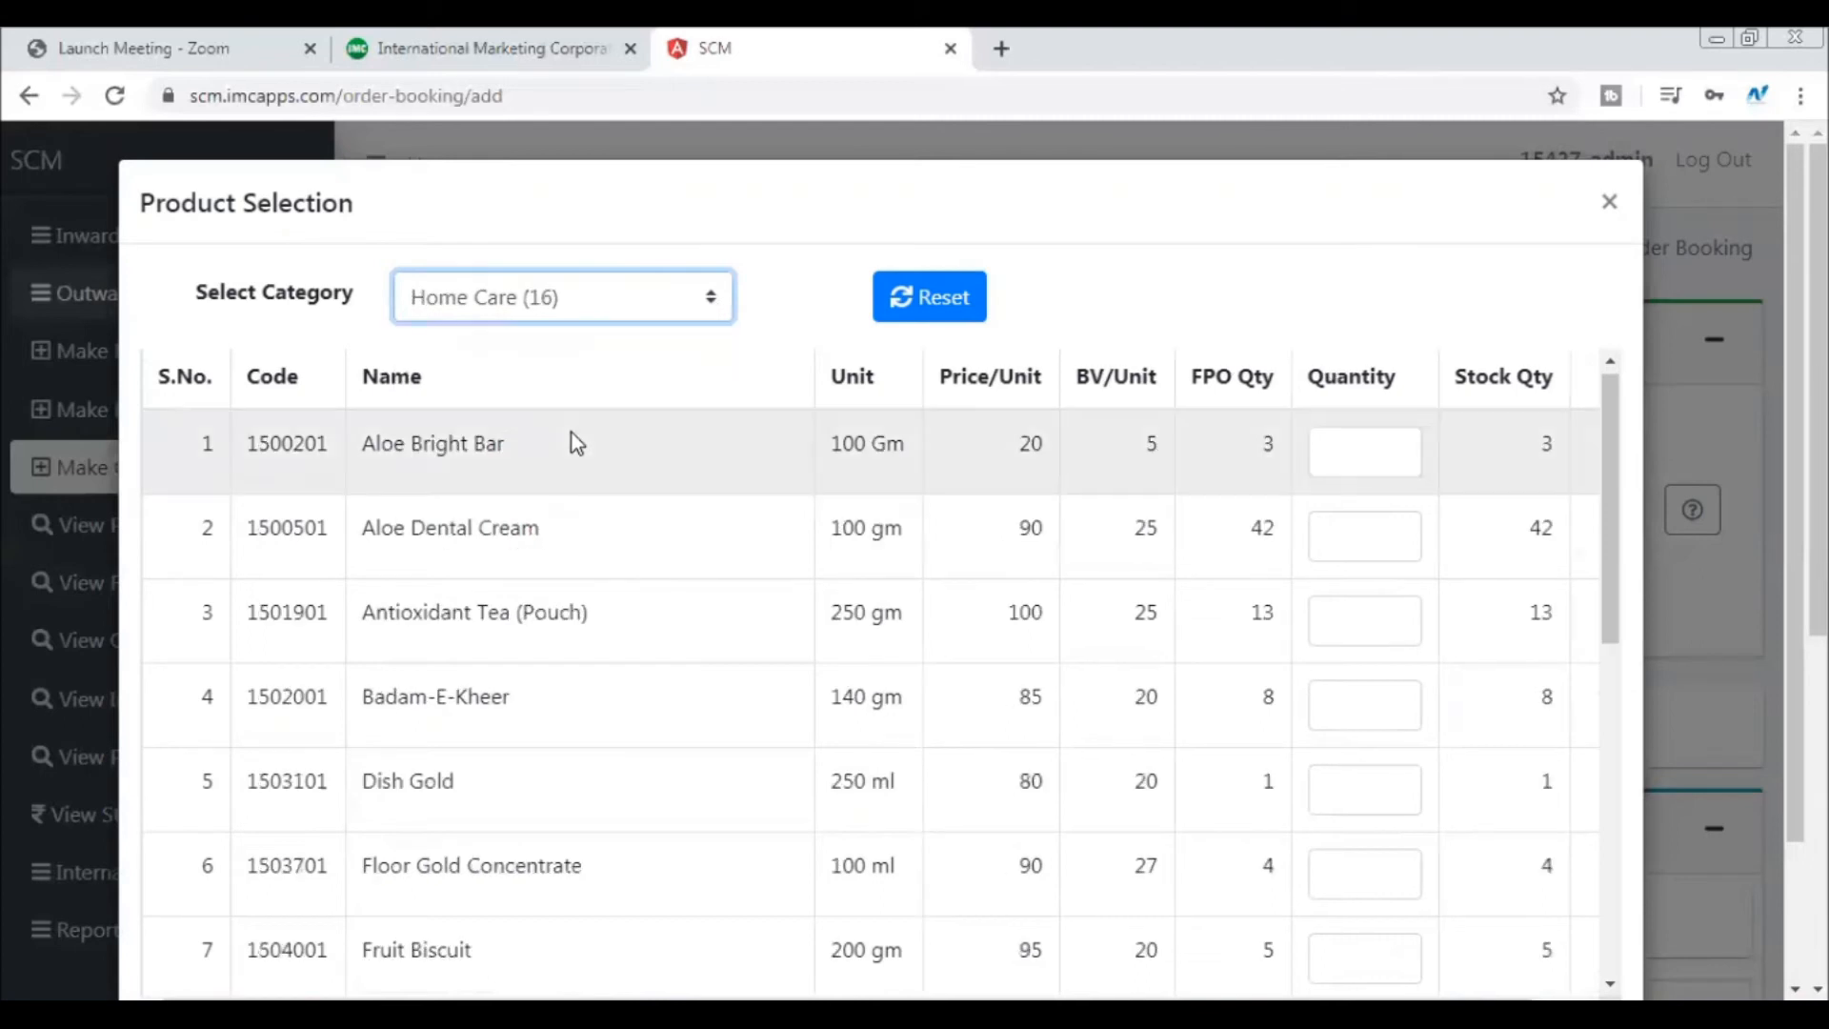
{"action": "key", "text": "Tab"}
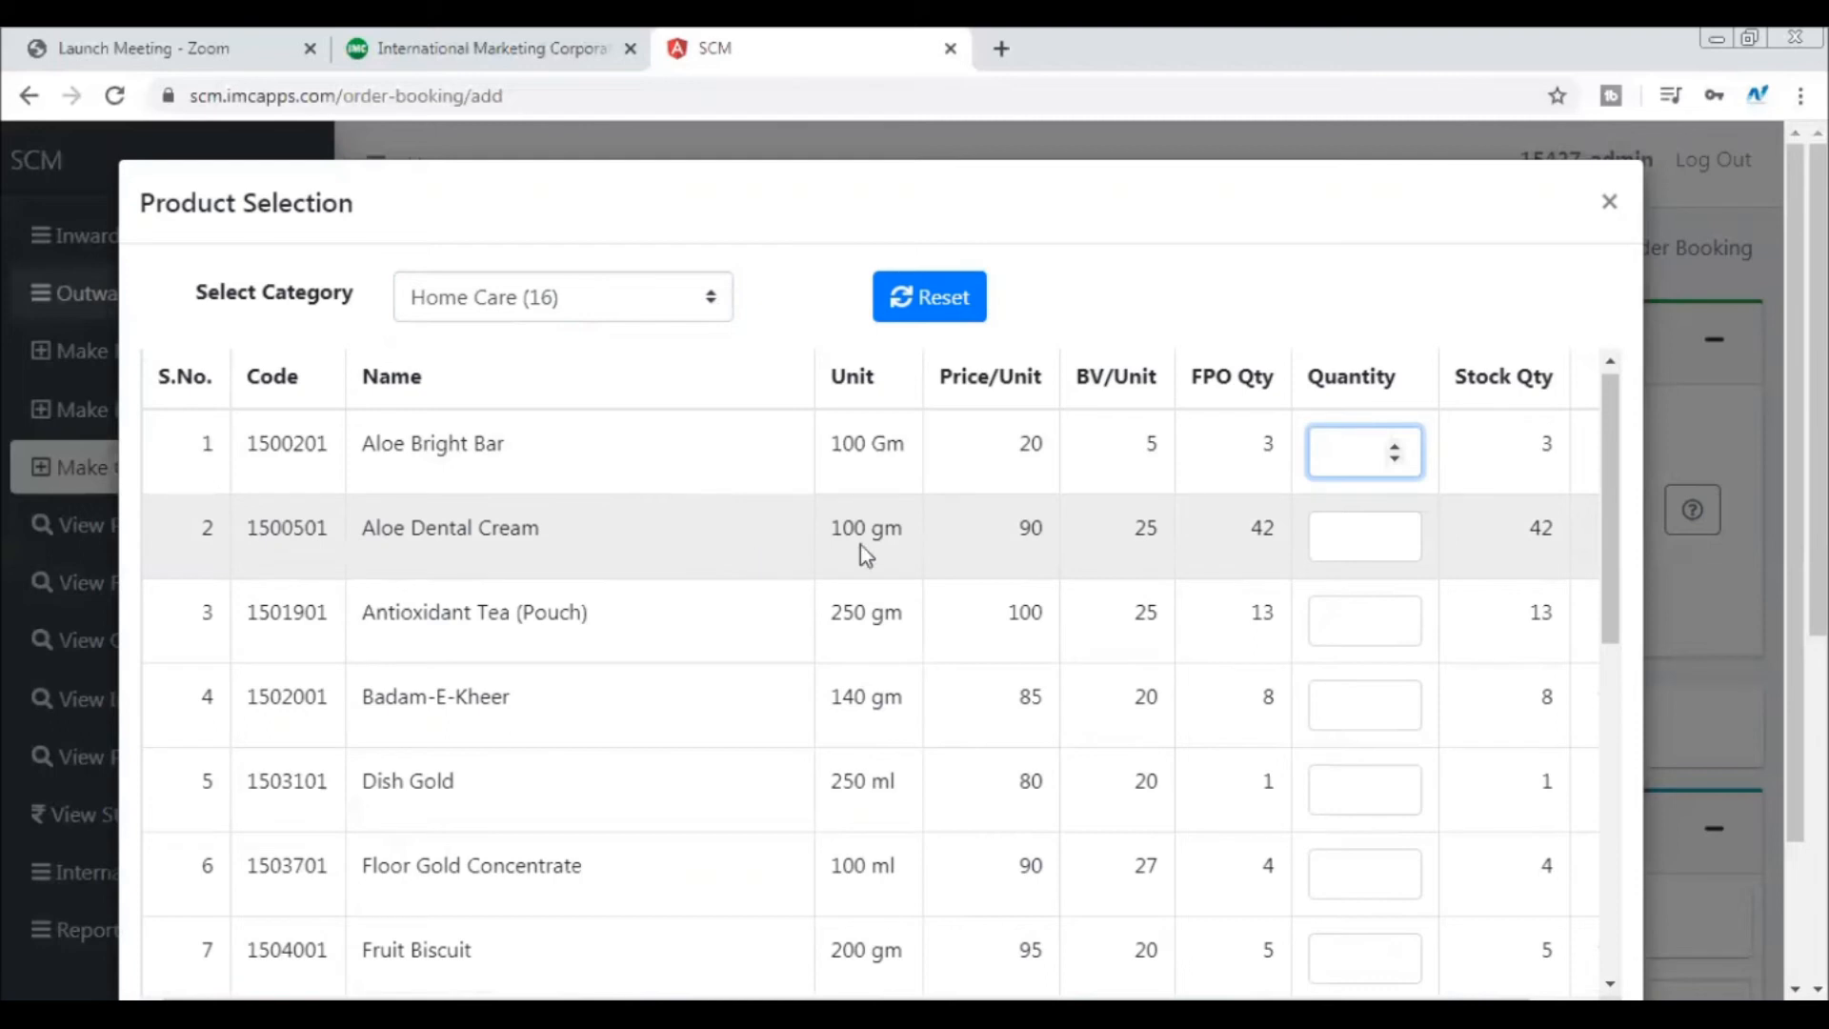
{"action": "left_click", "coordinate": [1354, 539]}
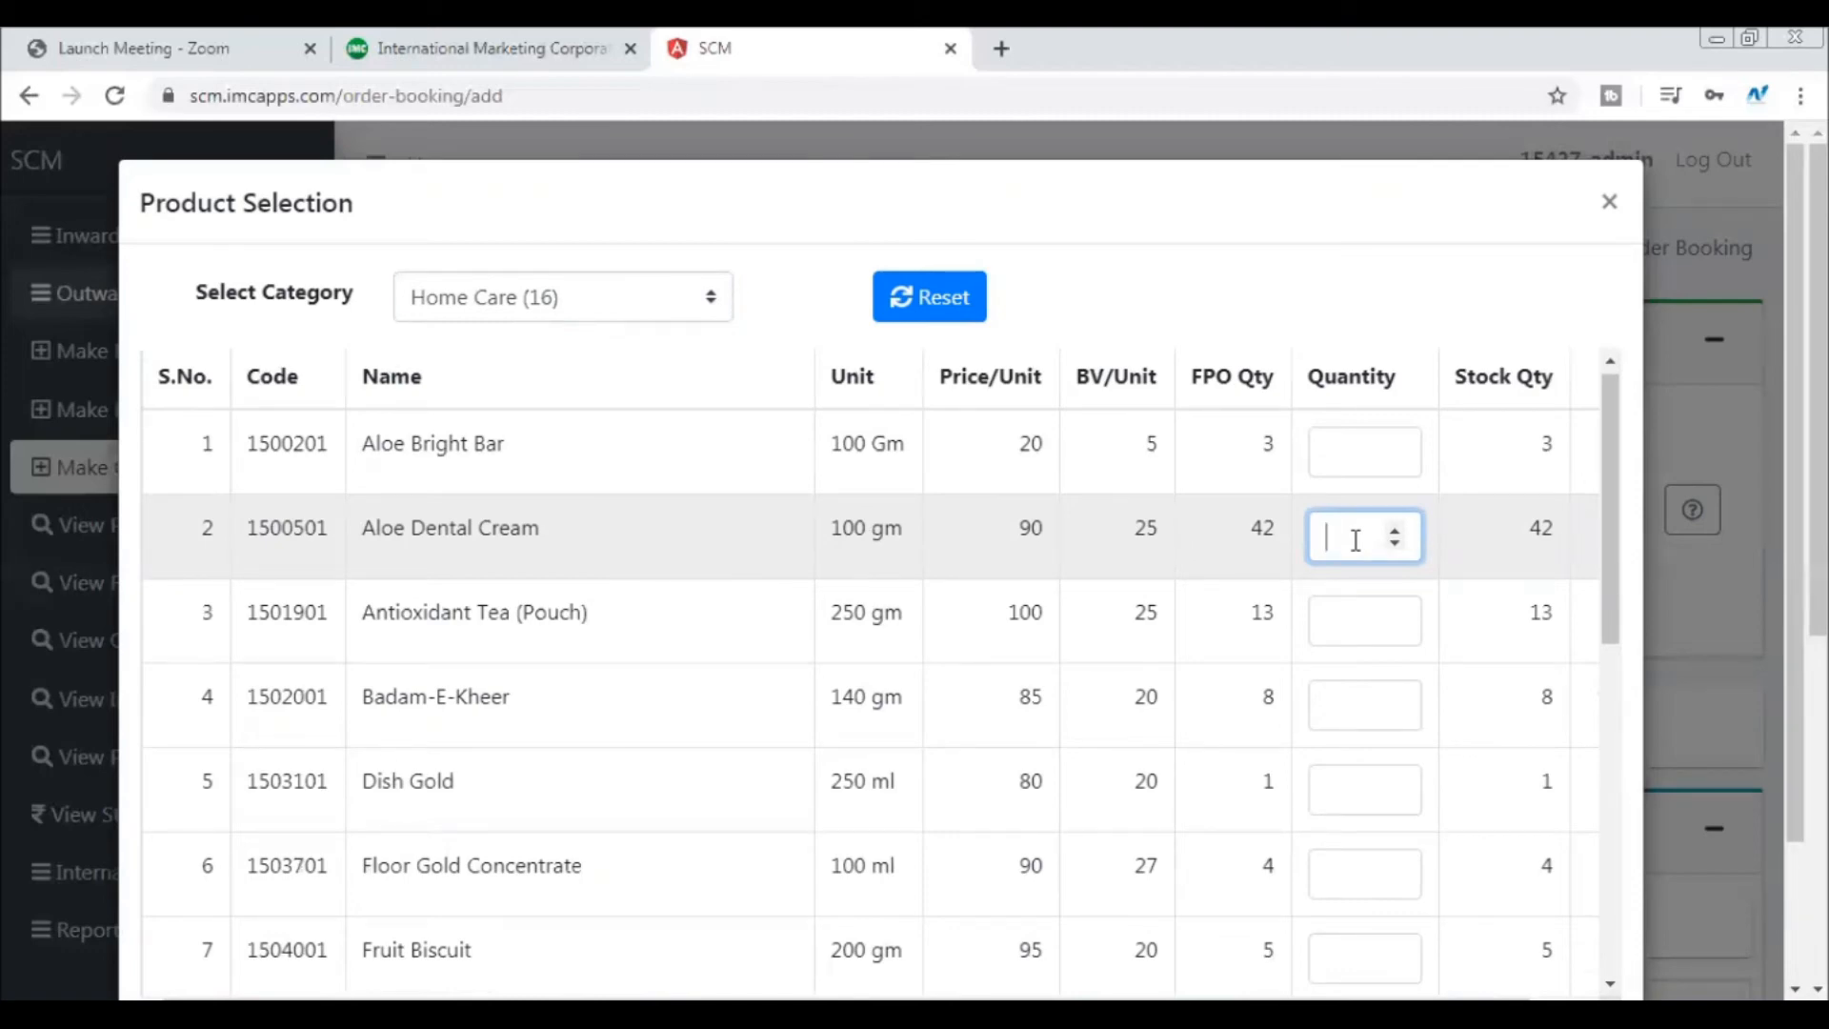
{"action": "type", "text": "1"}
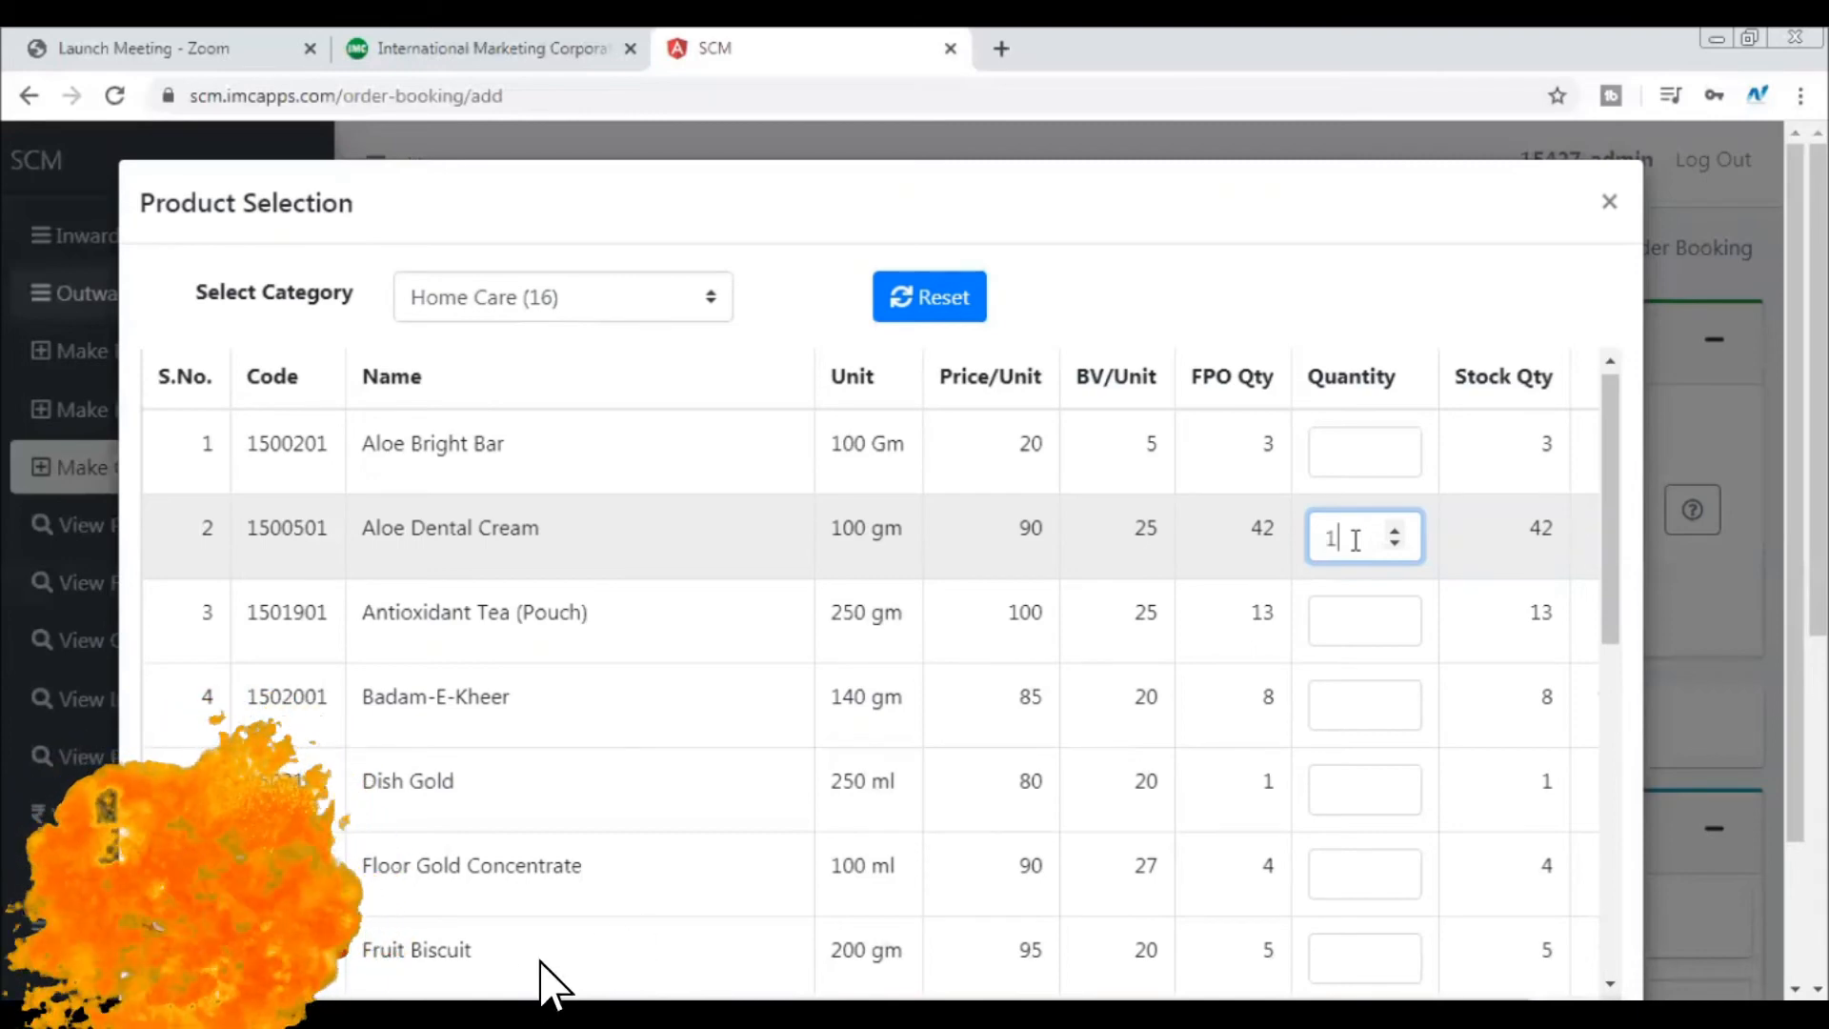
{"action": "left_click_drag", "start_coordinate": [1617, 502], "coordinate": [1640, 700]}
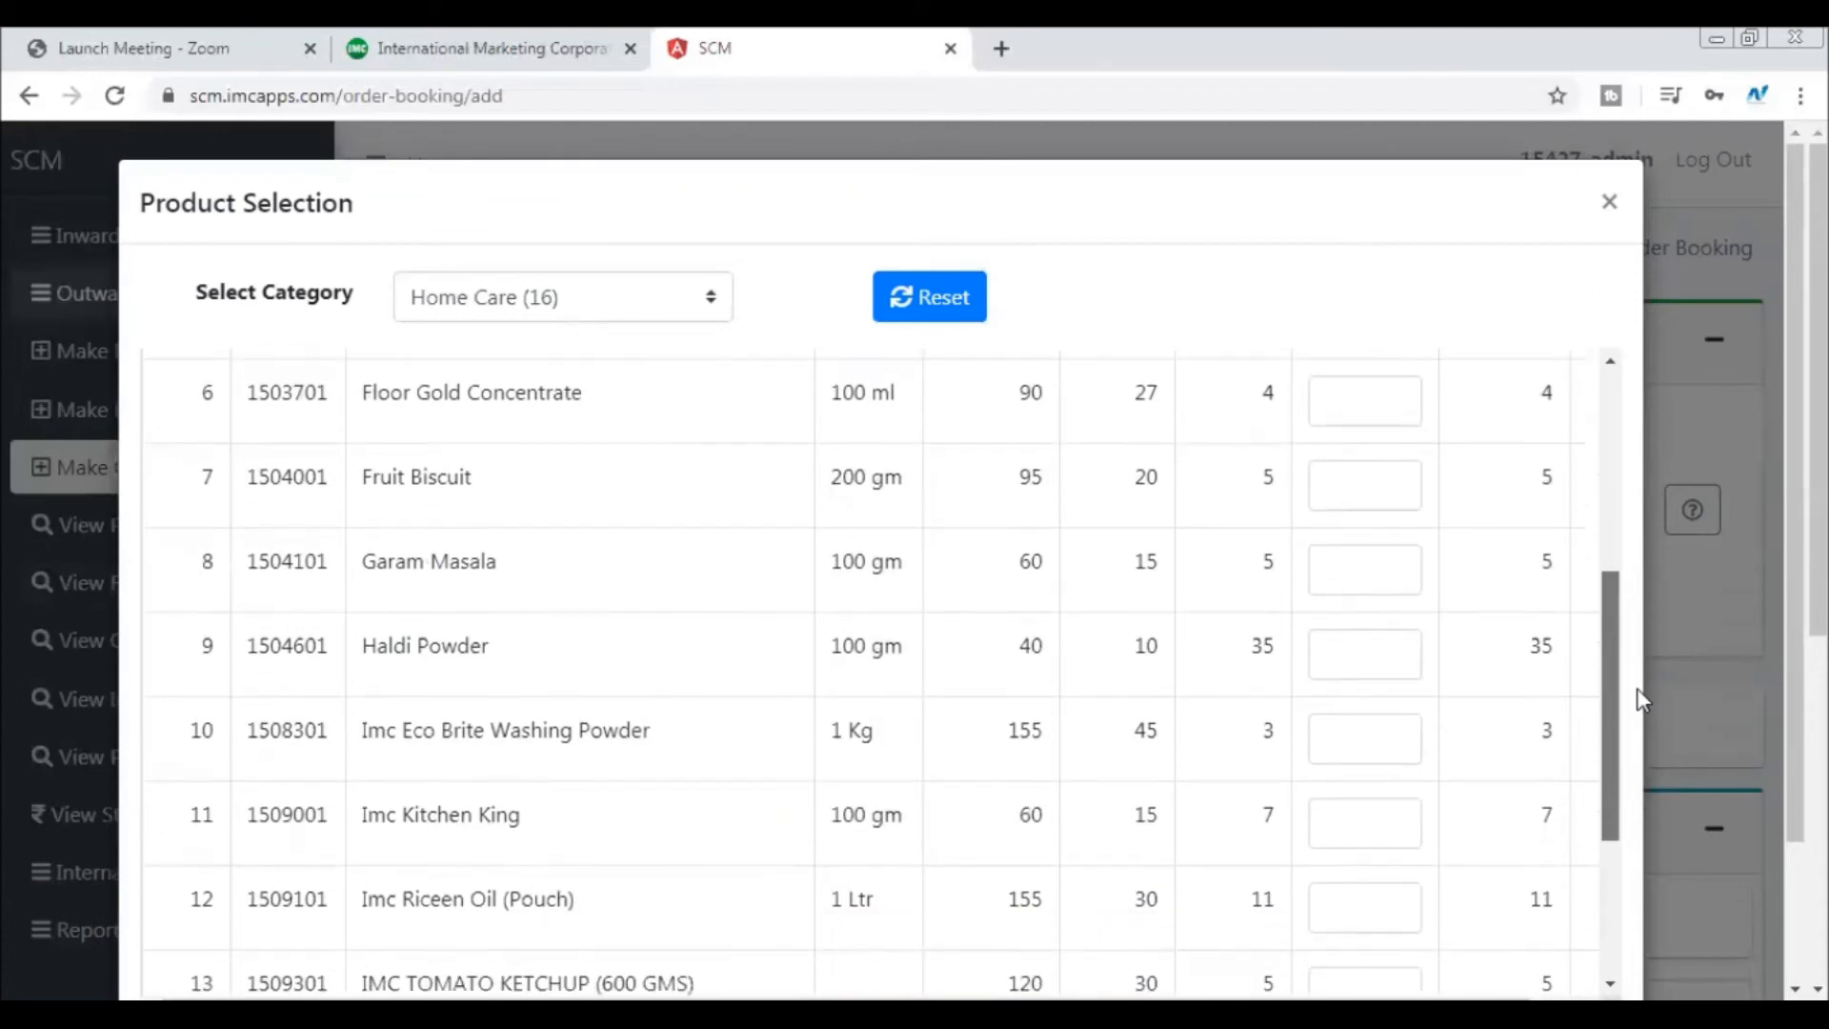
{"action": "left_click_drag", "start_coordinate": [1616, 808], "coordinate": [1637, 924]}
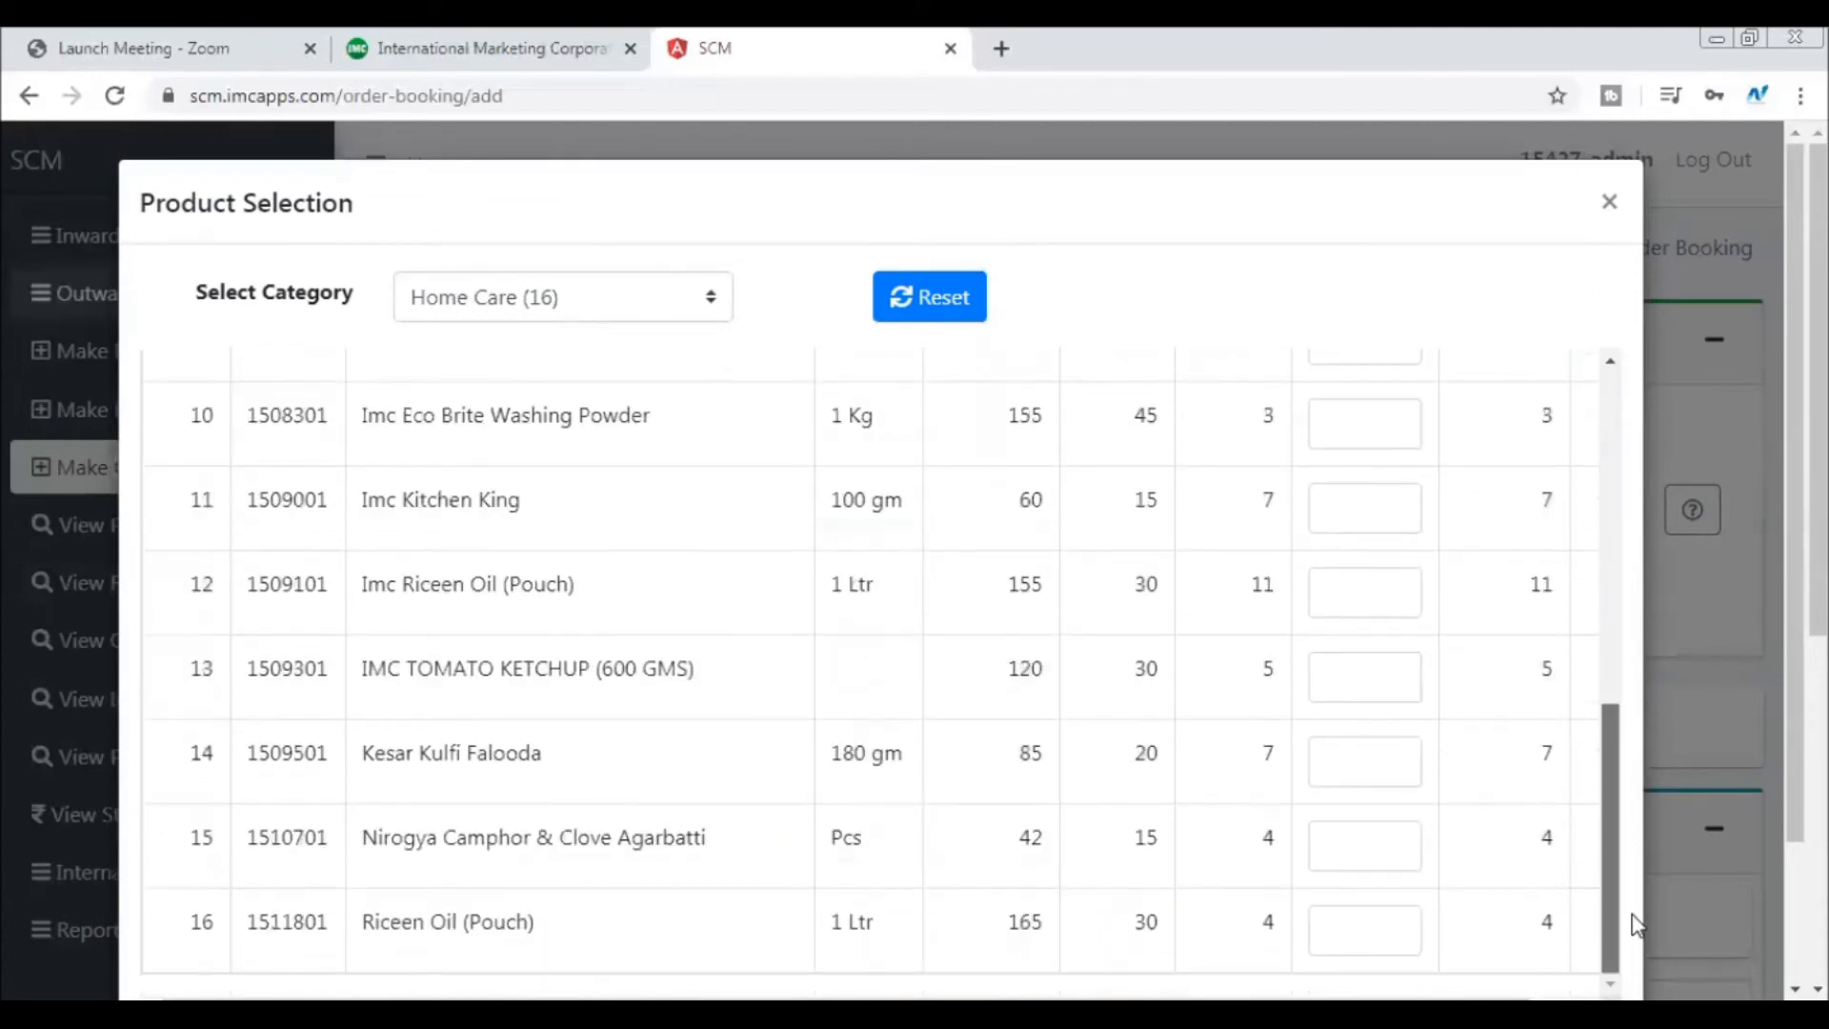
{"action": "scroll", "coordinate": [1637, 925], "scroll_direction": "down", "scroll_amount": 2}
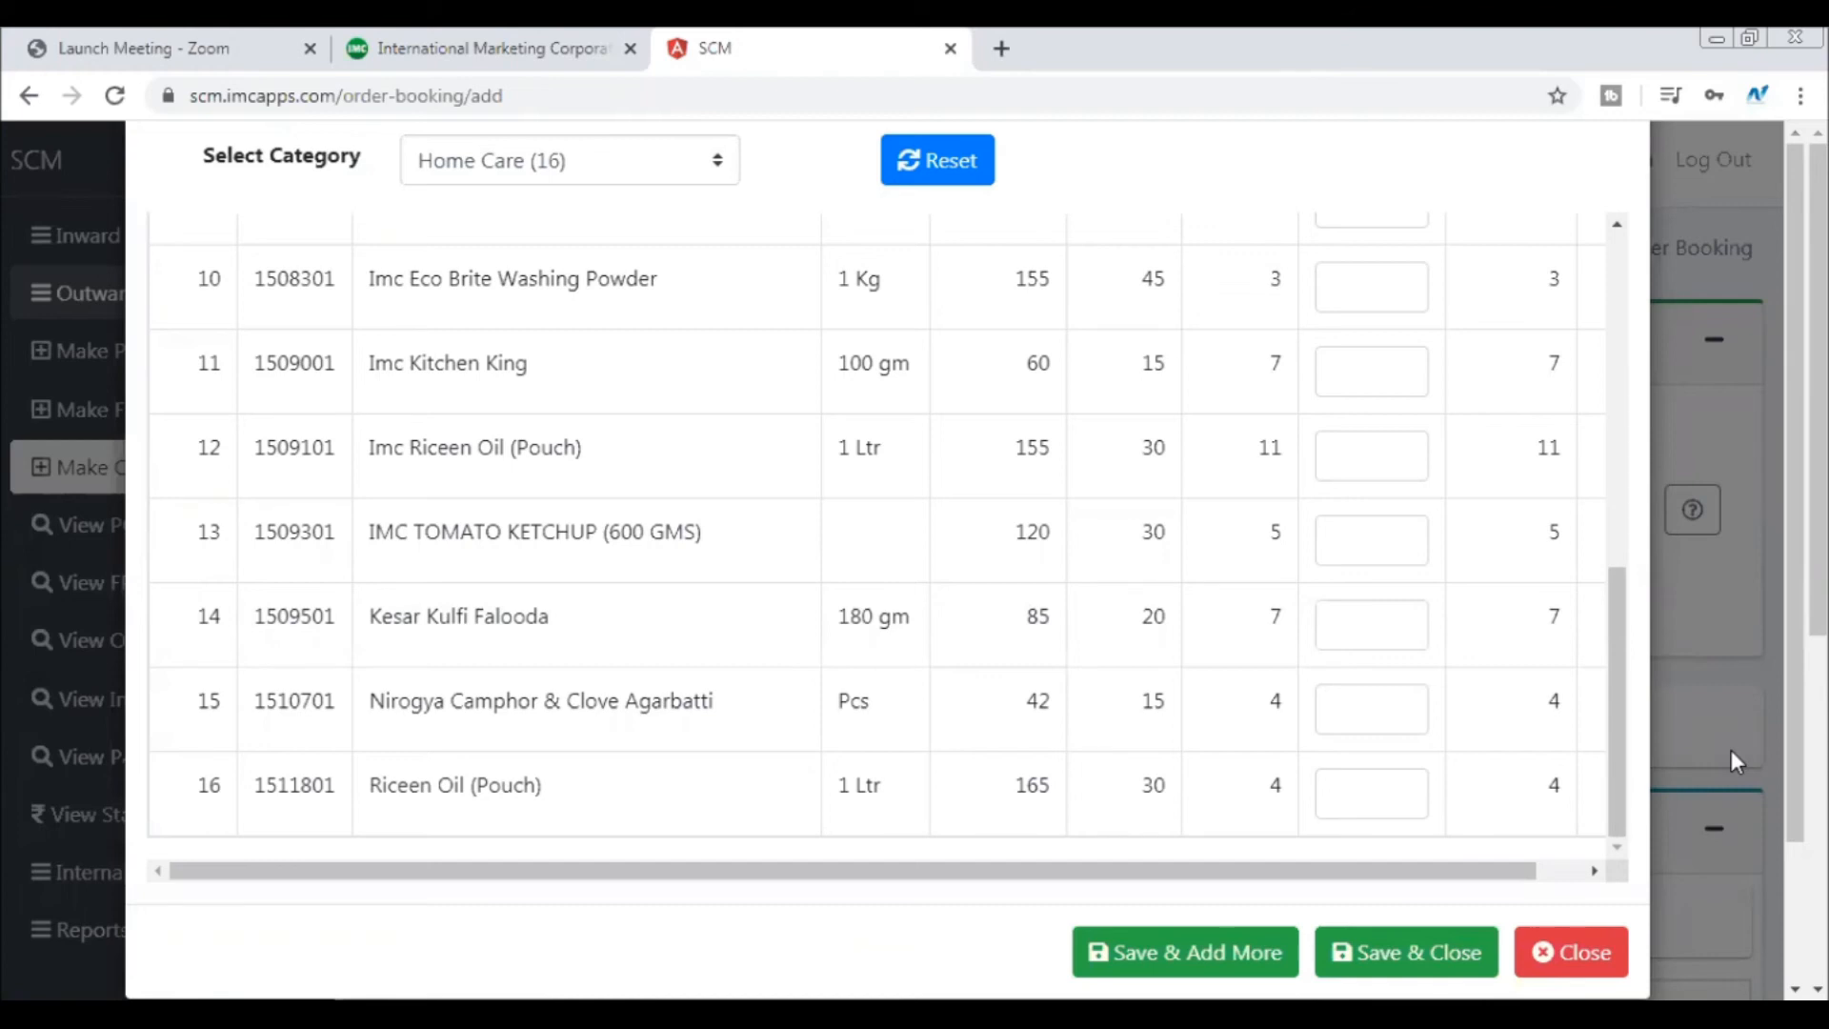
- Save both products to the order, refresh the totals to 245, and submit the booking
{"action": "left_click", "coordinate": [1441, 956]}
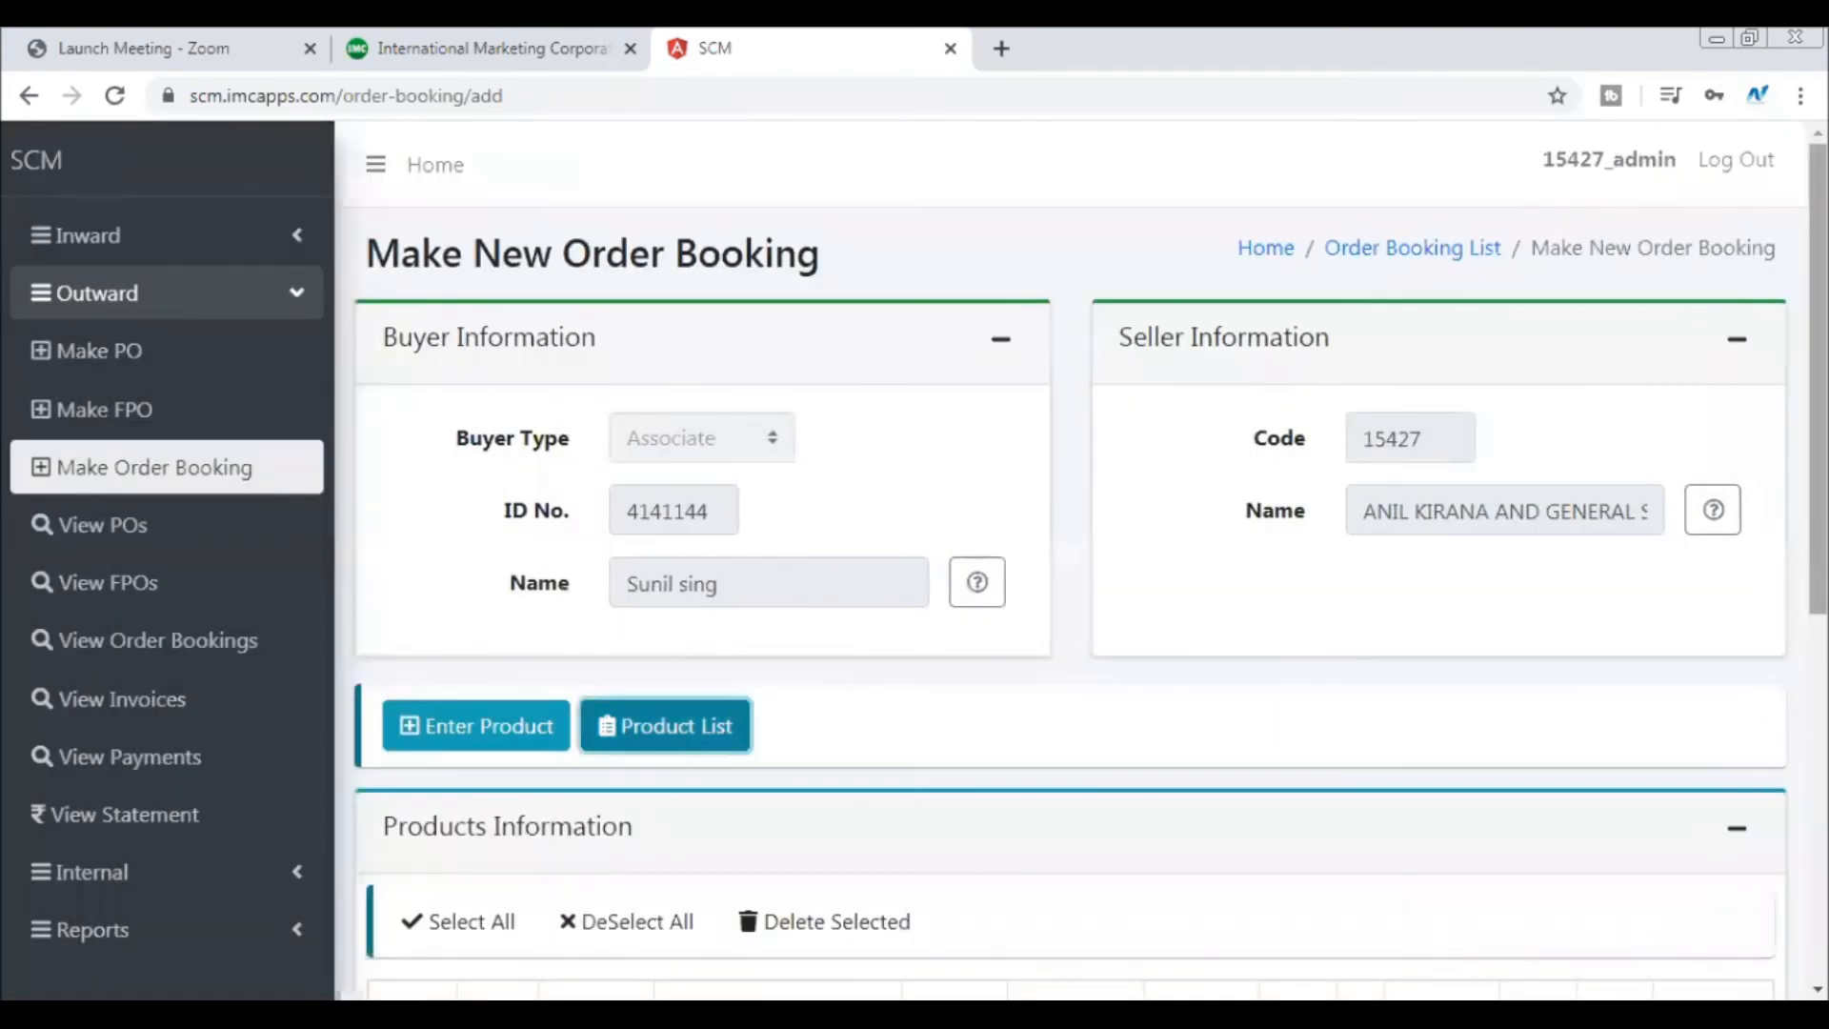
{"action": "left_click_drag", "start_coordinate": [1817, 533], "coordinate": [1818, 749]}
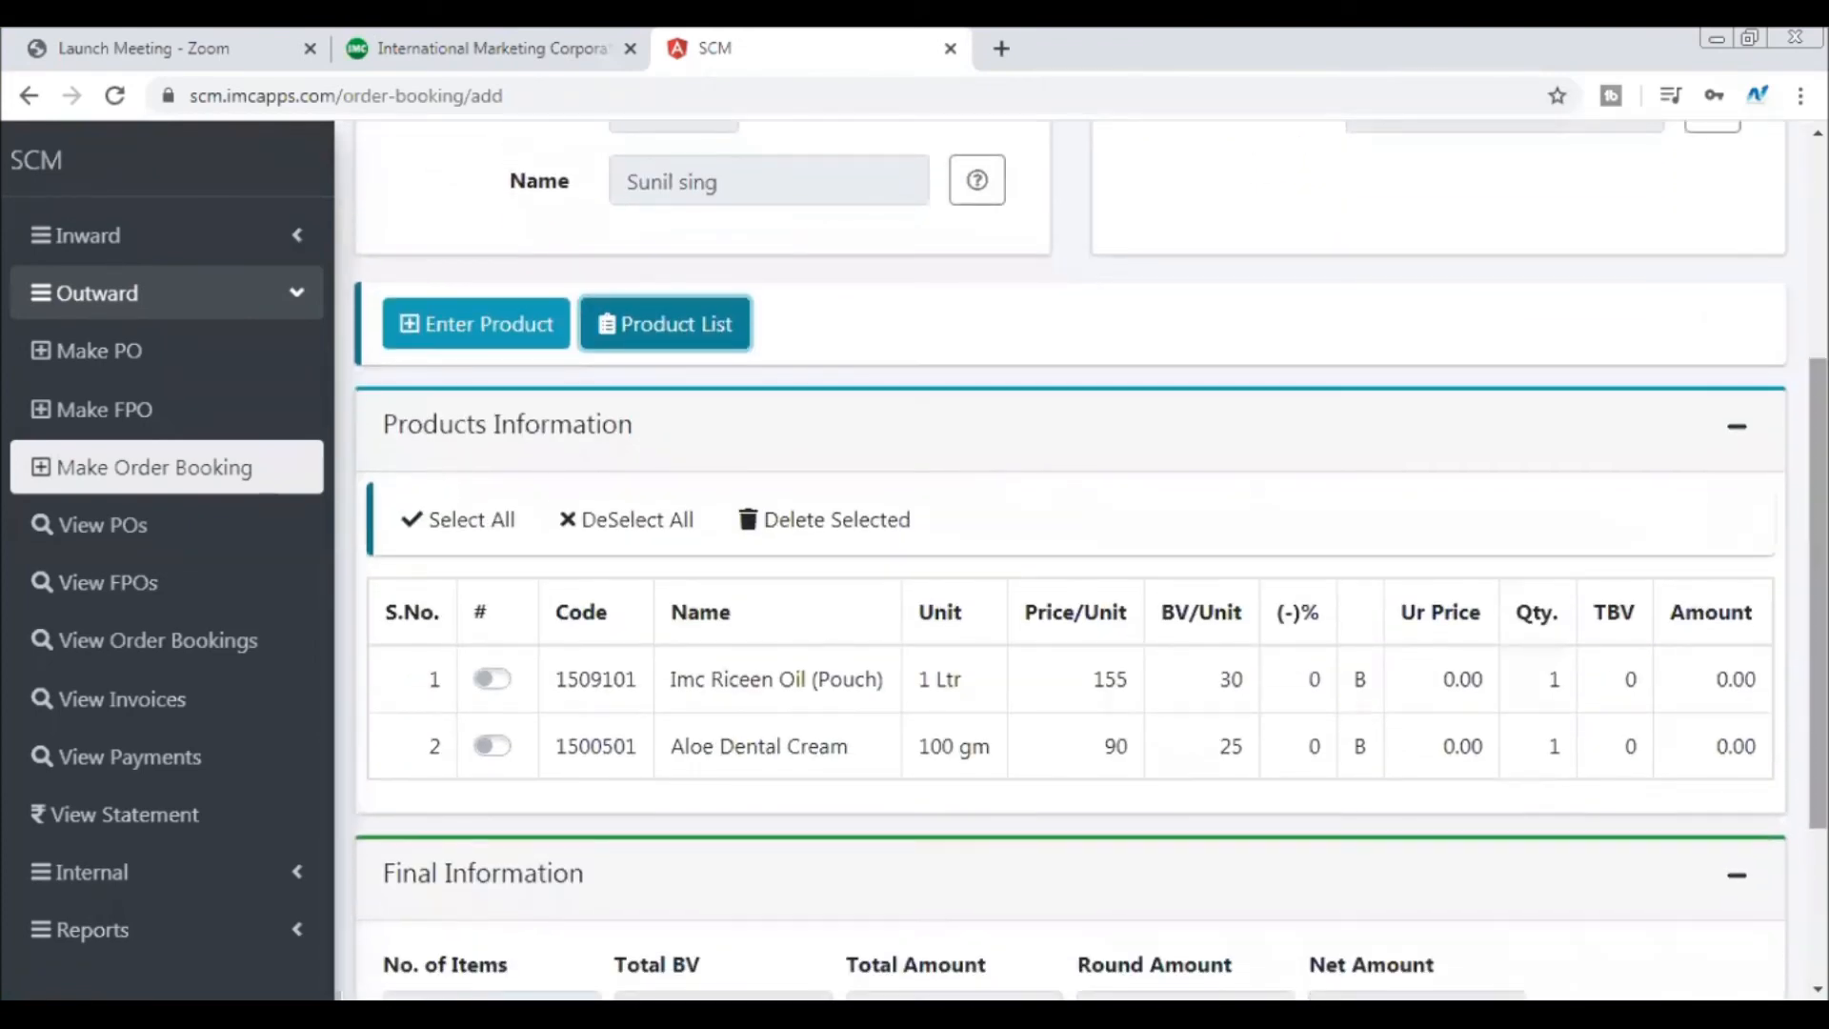
{"action": "left_click_drag", "start_coordinate": [1817, 592], "coordinate": [1817, 743]}
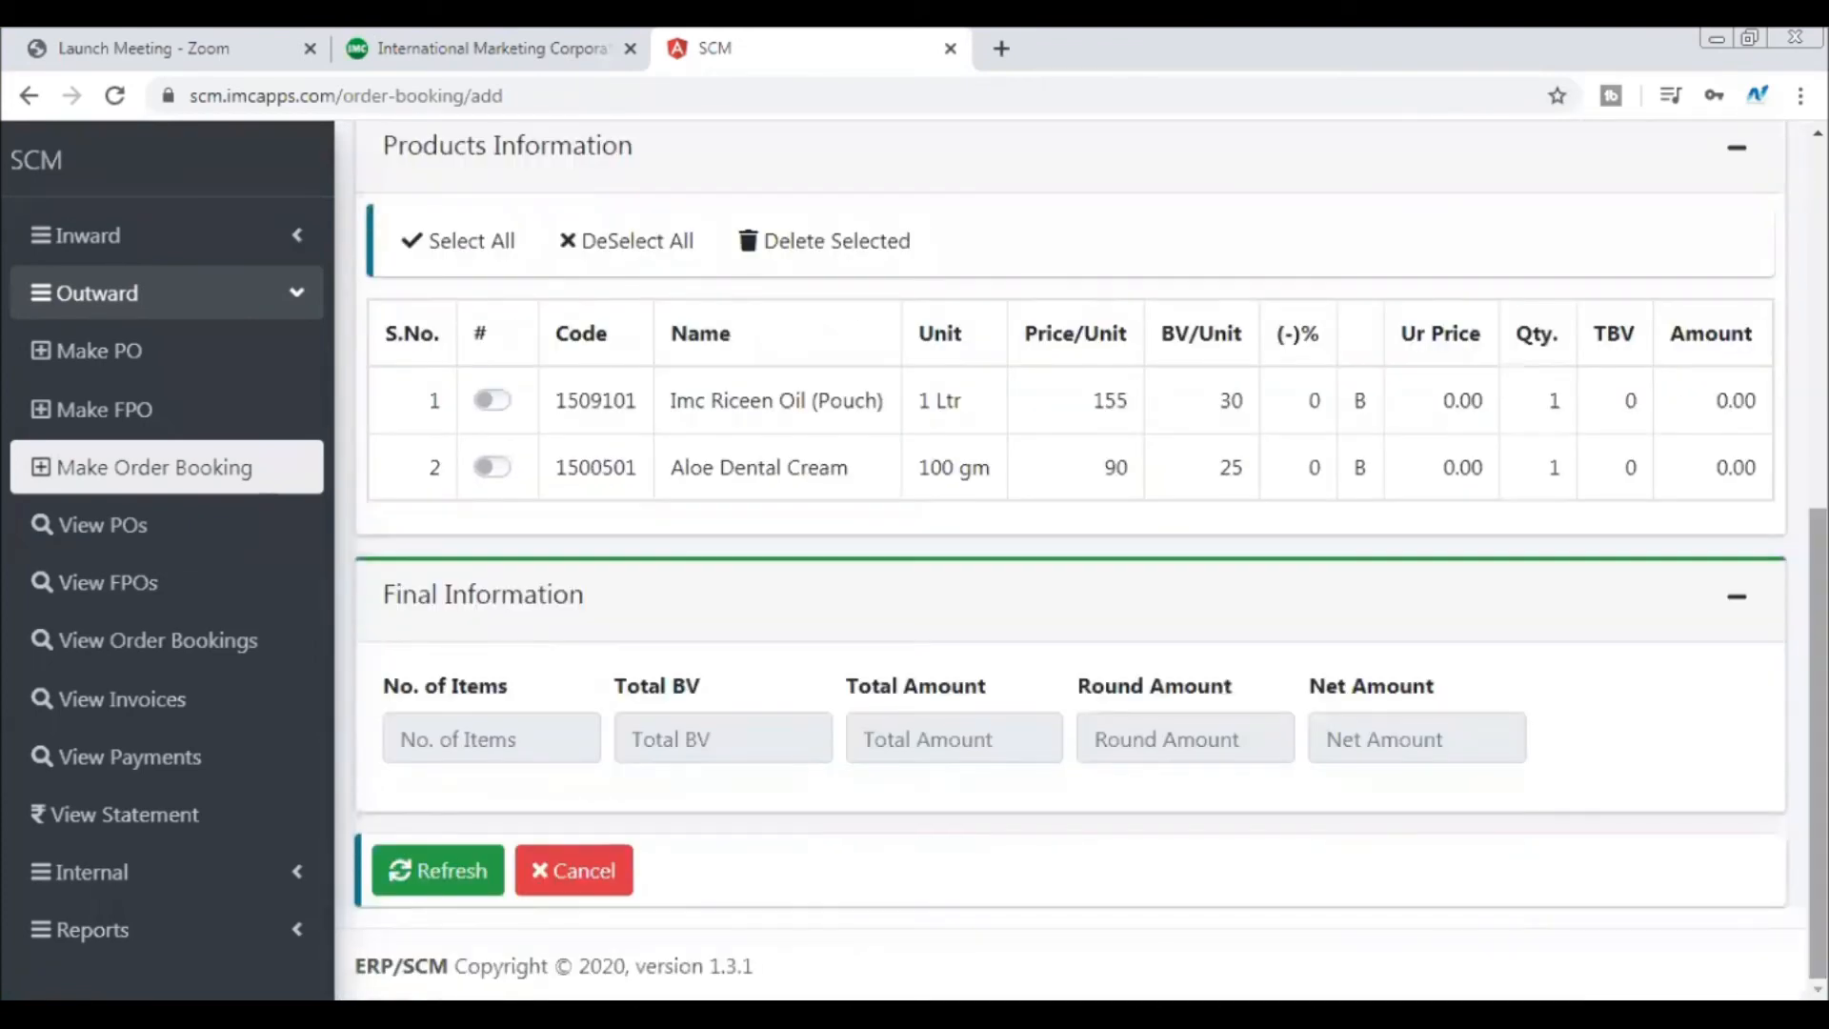
{"action": "left_click", "coordinate": [439, 871]}
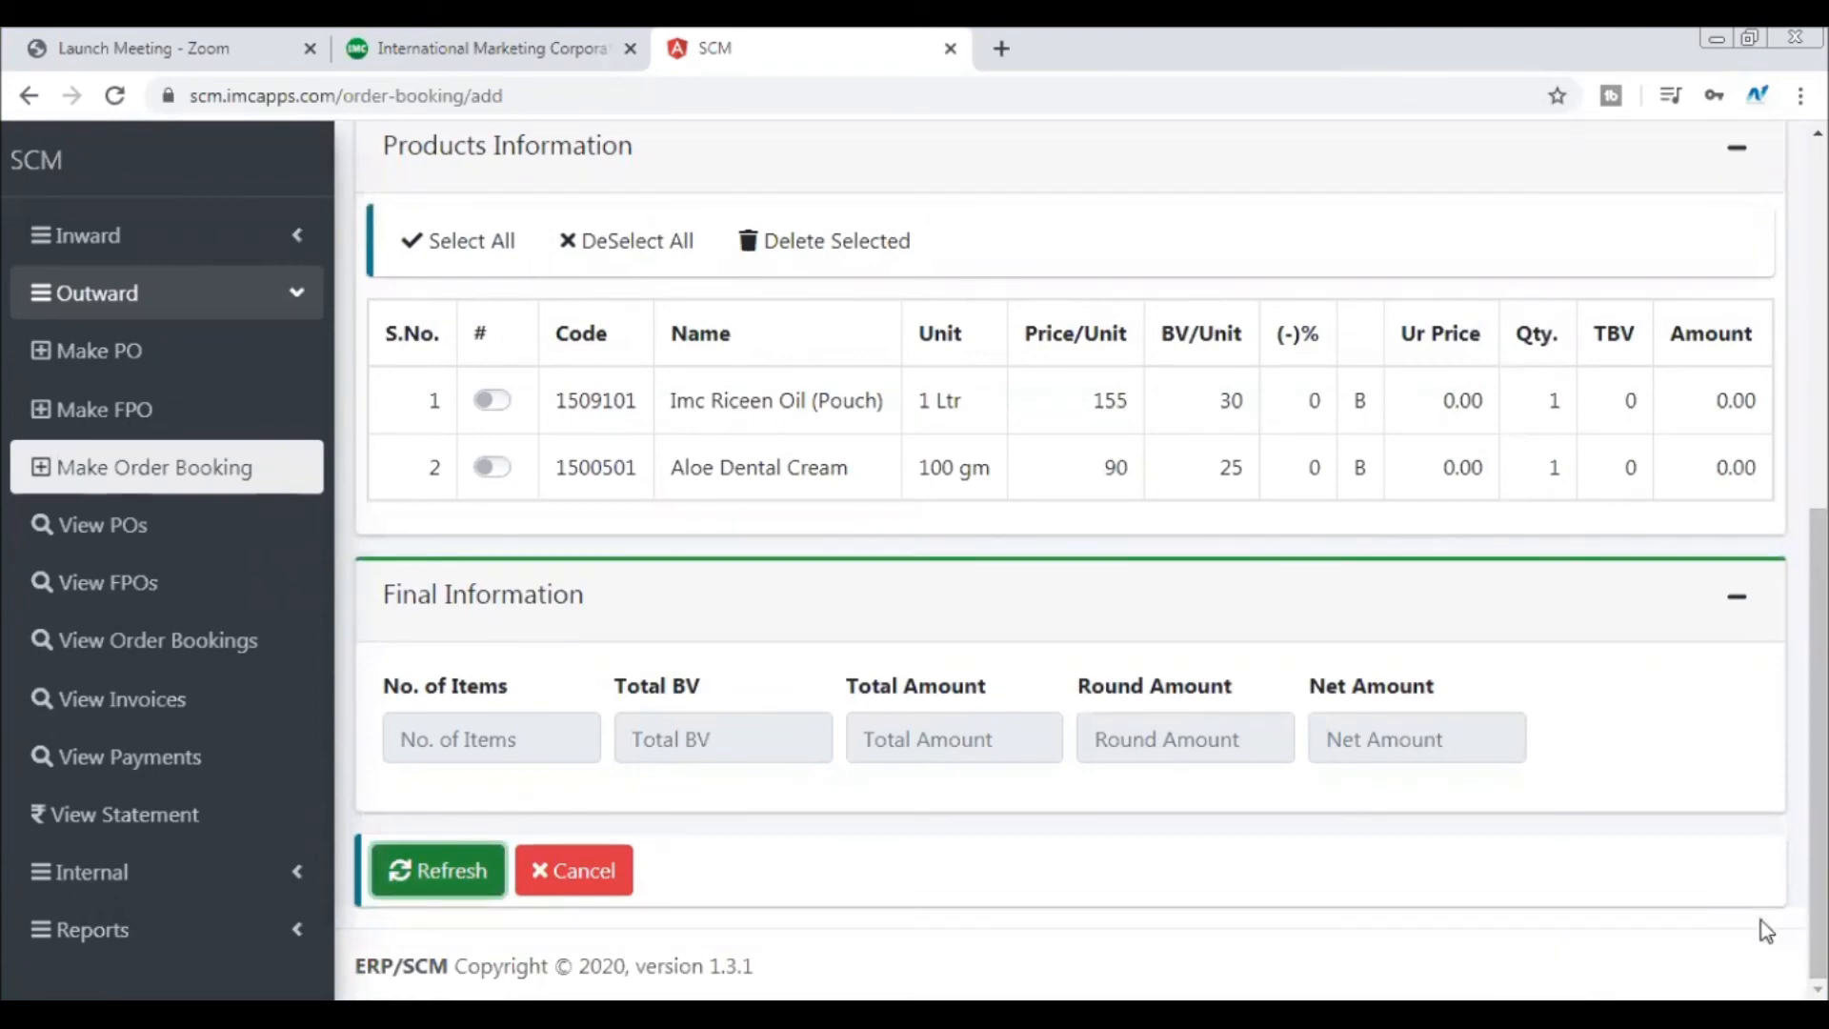
{"action": "left_click", "coordinate": [428, 870]}
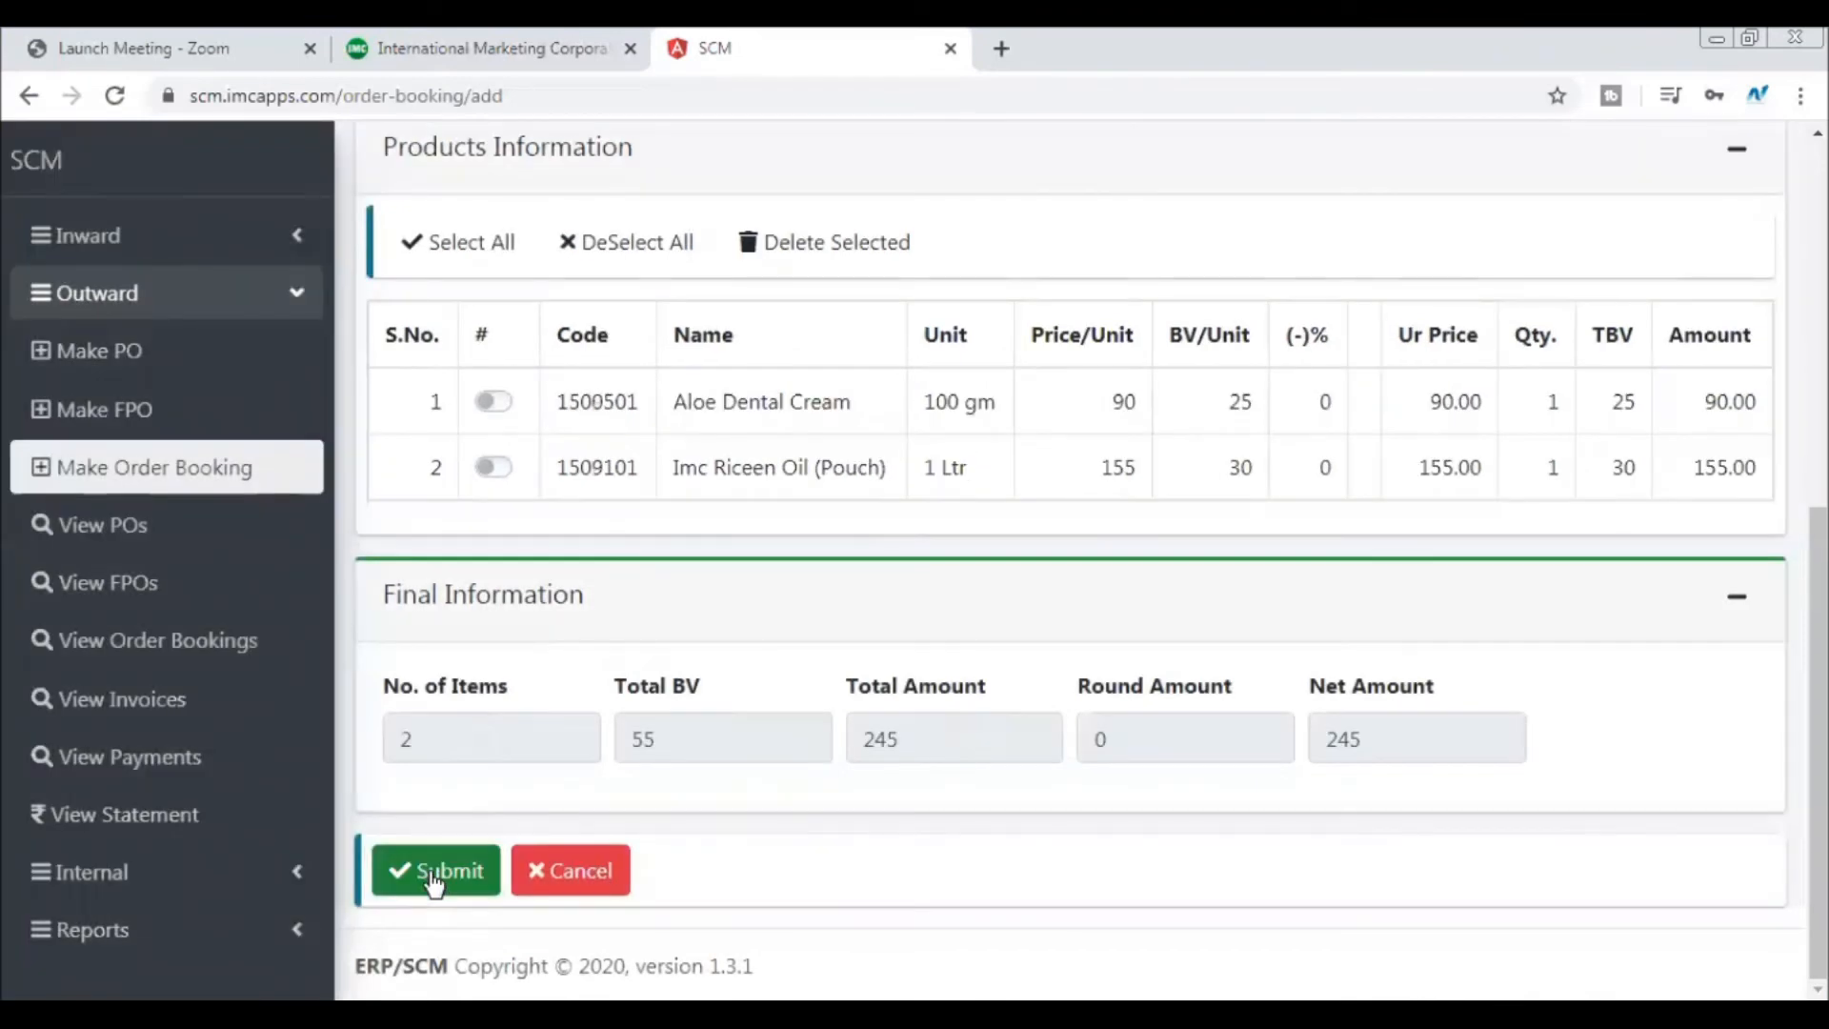
{"action": "left_click", "coordinate": [433, 882]}
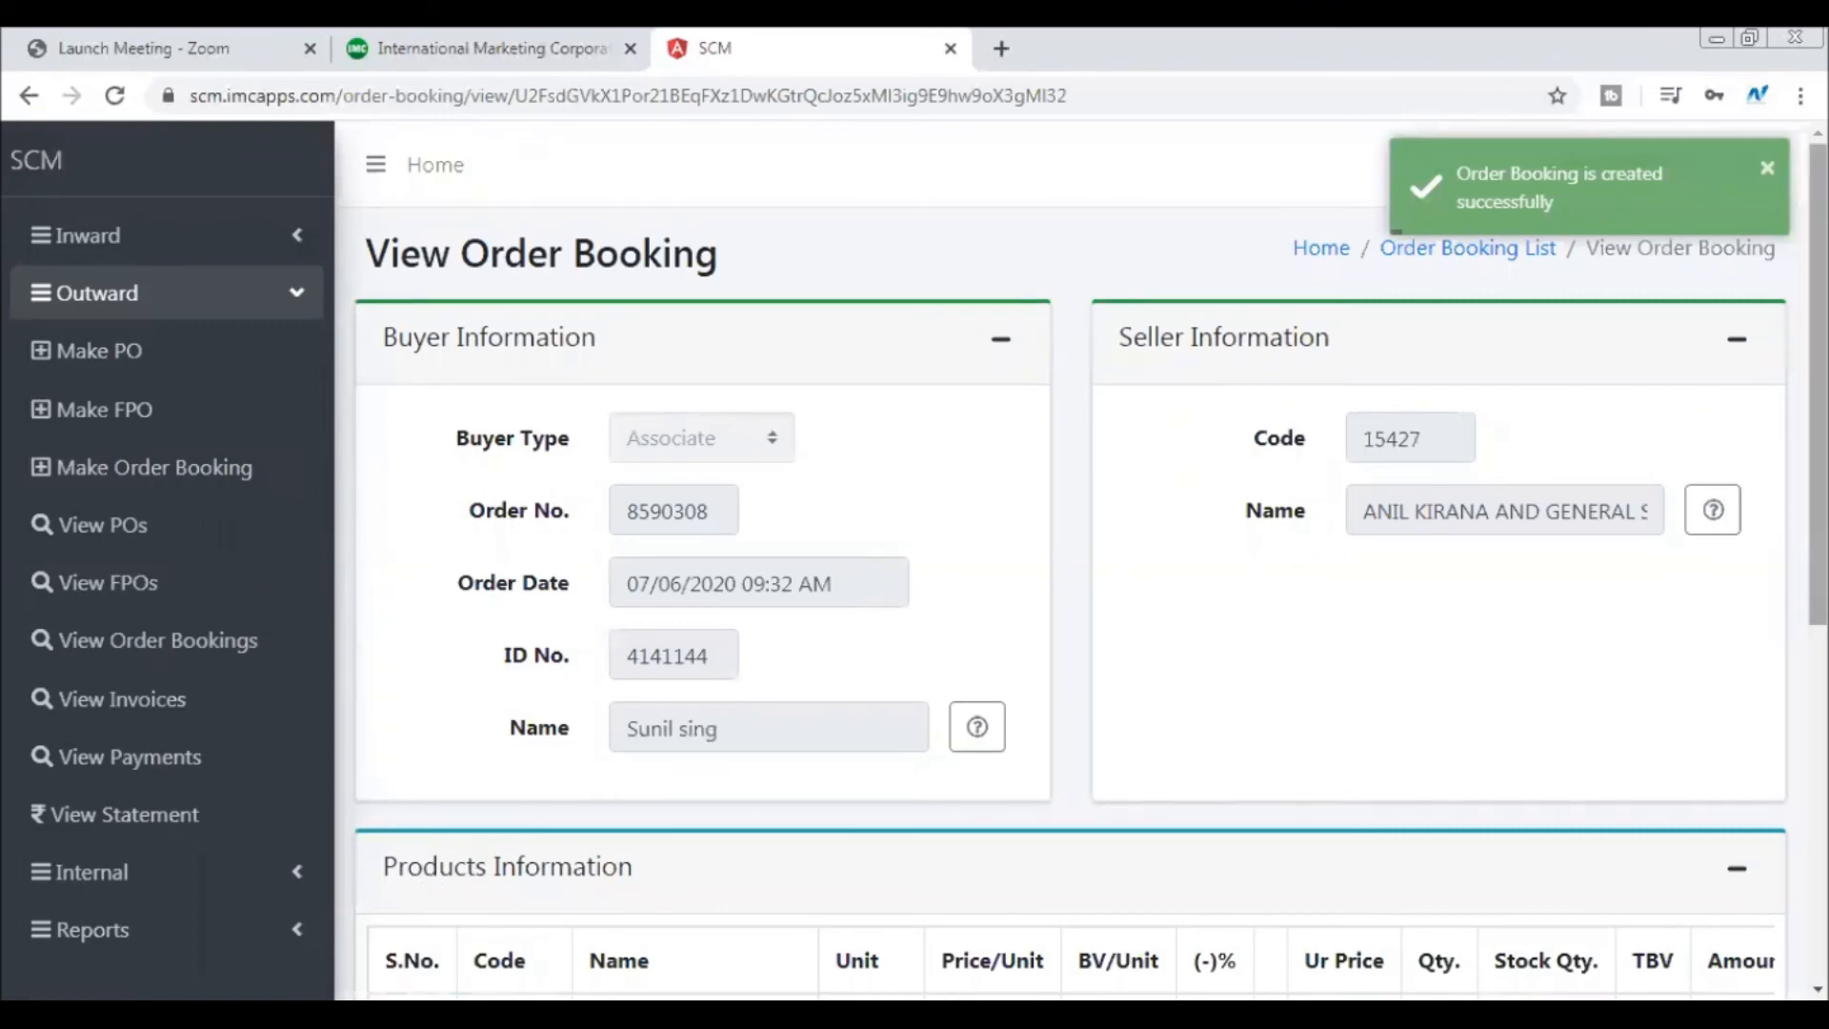
- Make a packing slip for the submitted order and directly generate its retail invoice
{"action": "scroll", "coordinate": [1067, 562], "scroll_direction": "down", "scroll_amount": 5}
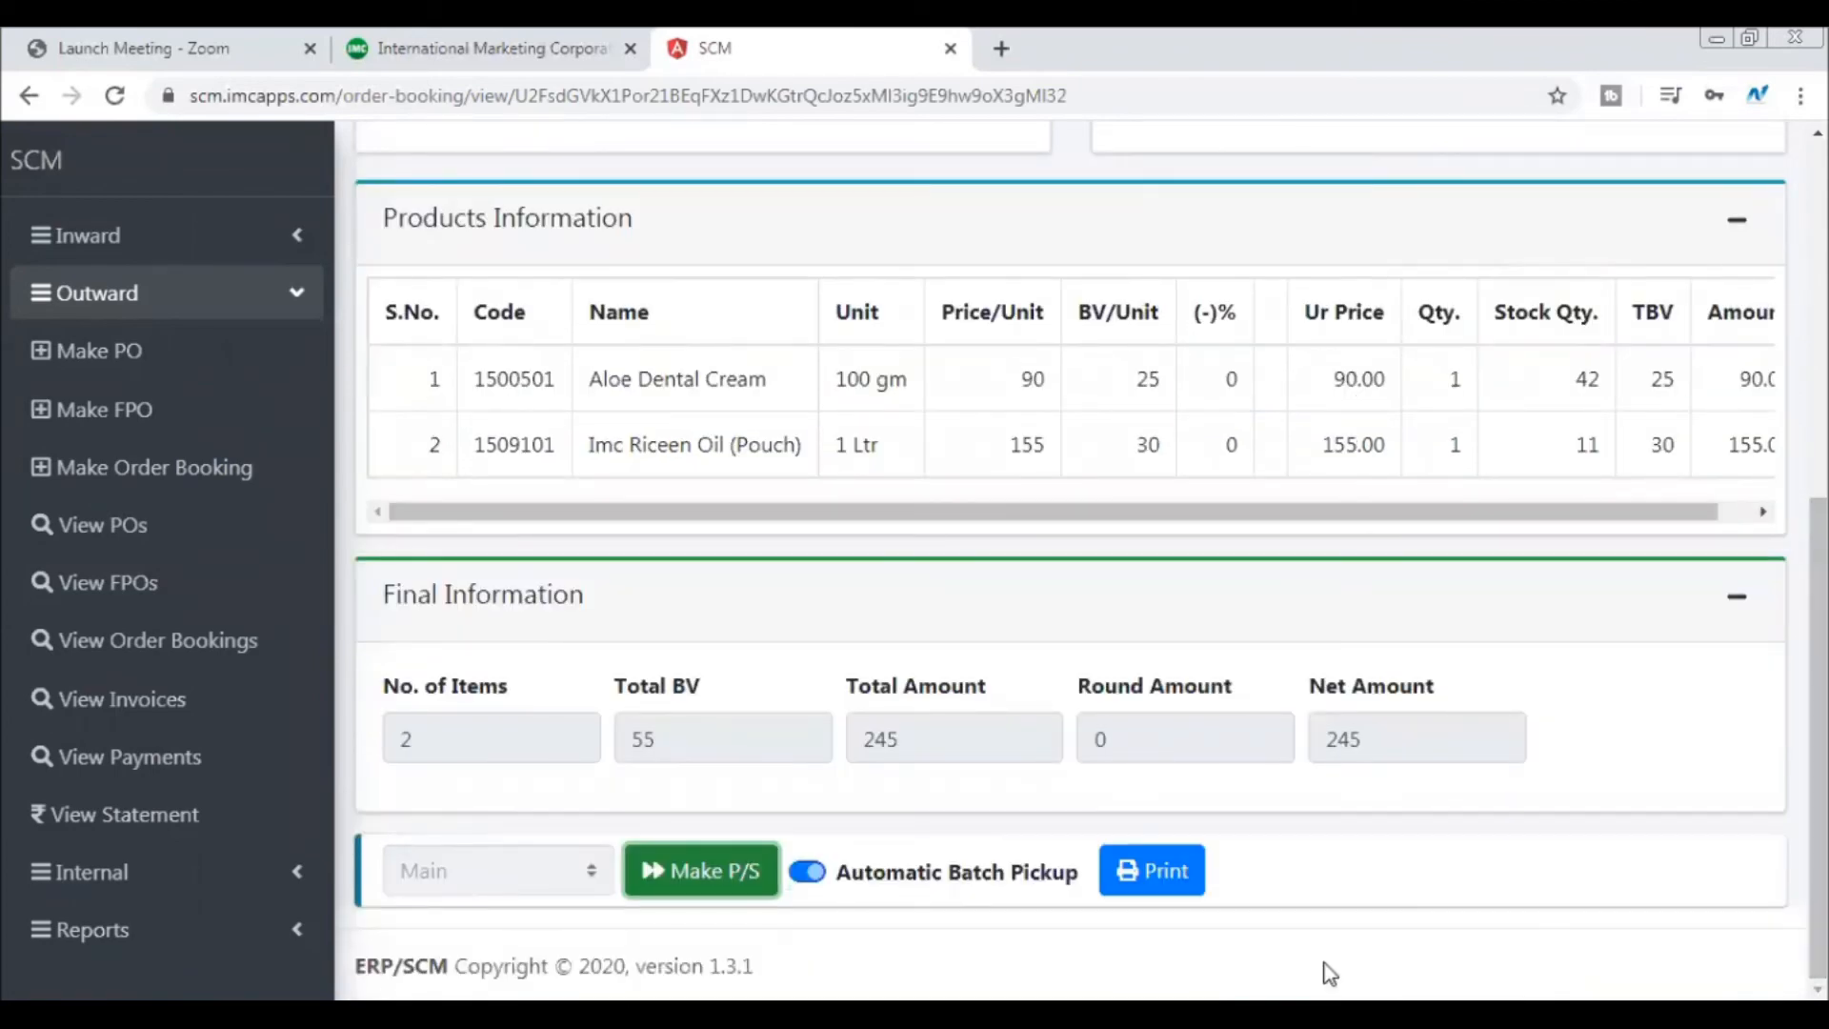
{"action": "left_click", "coordinate": [689, 877]}
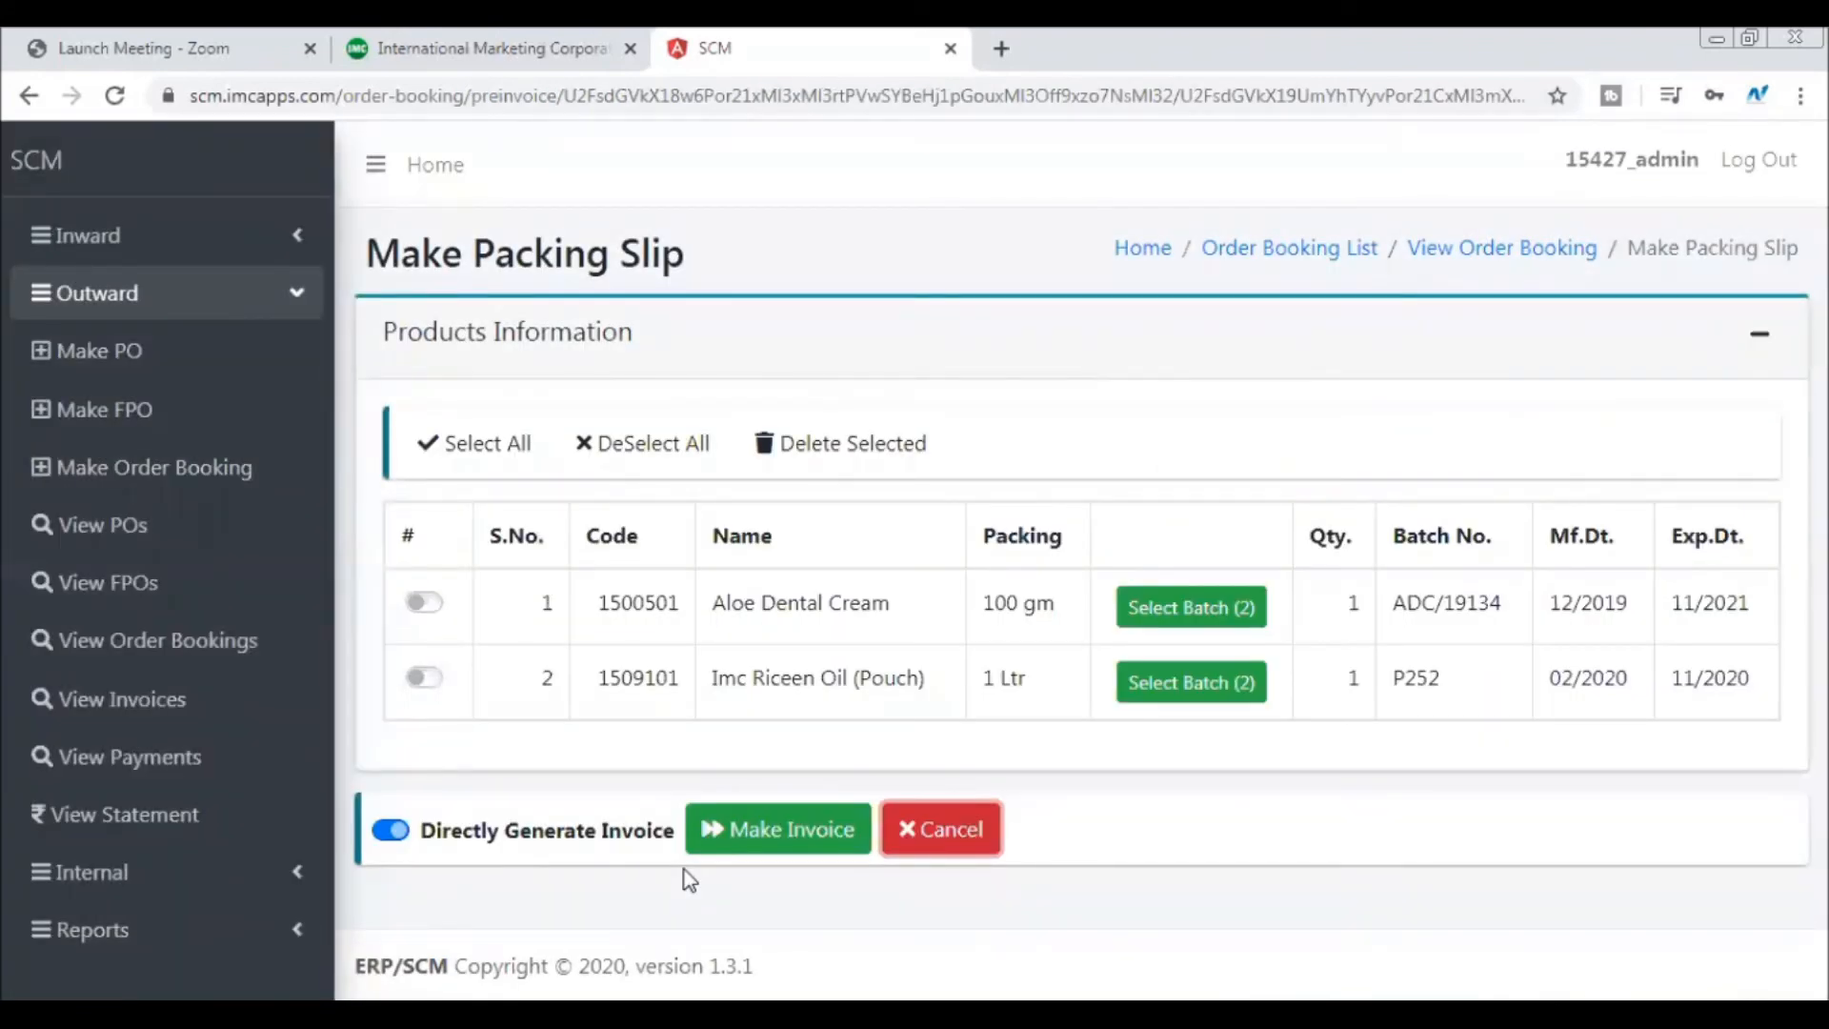
{"action": "left_click", "coordinate": [760, 825]}
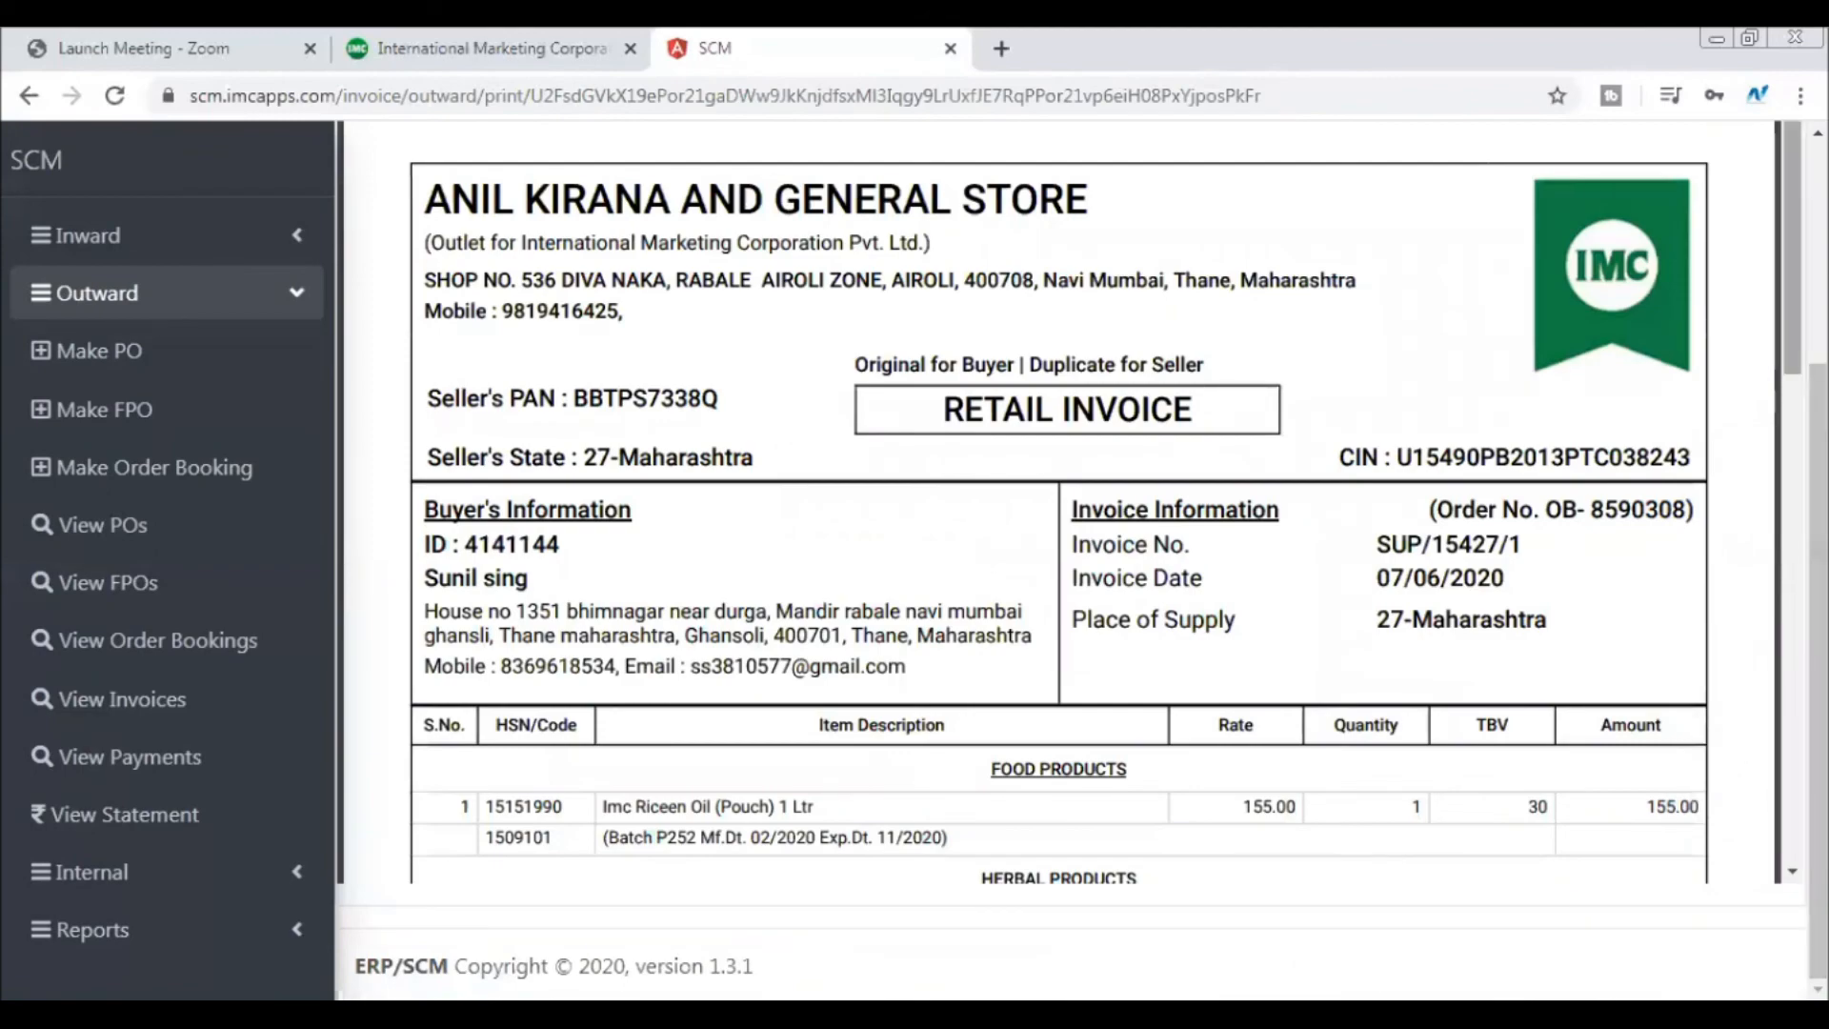
- Review the retail invoice and save it as a PDF in the Downloads folder
{"action": "scroll", "coordinate": [1059, 501], "scroll_direction": "down", "scroll_amount": 8}
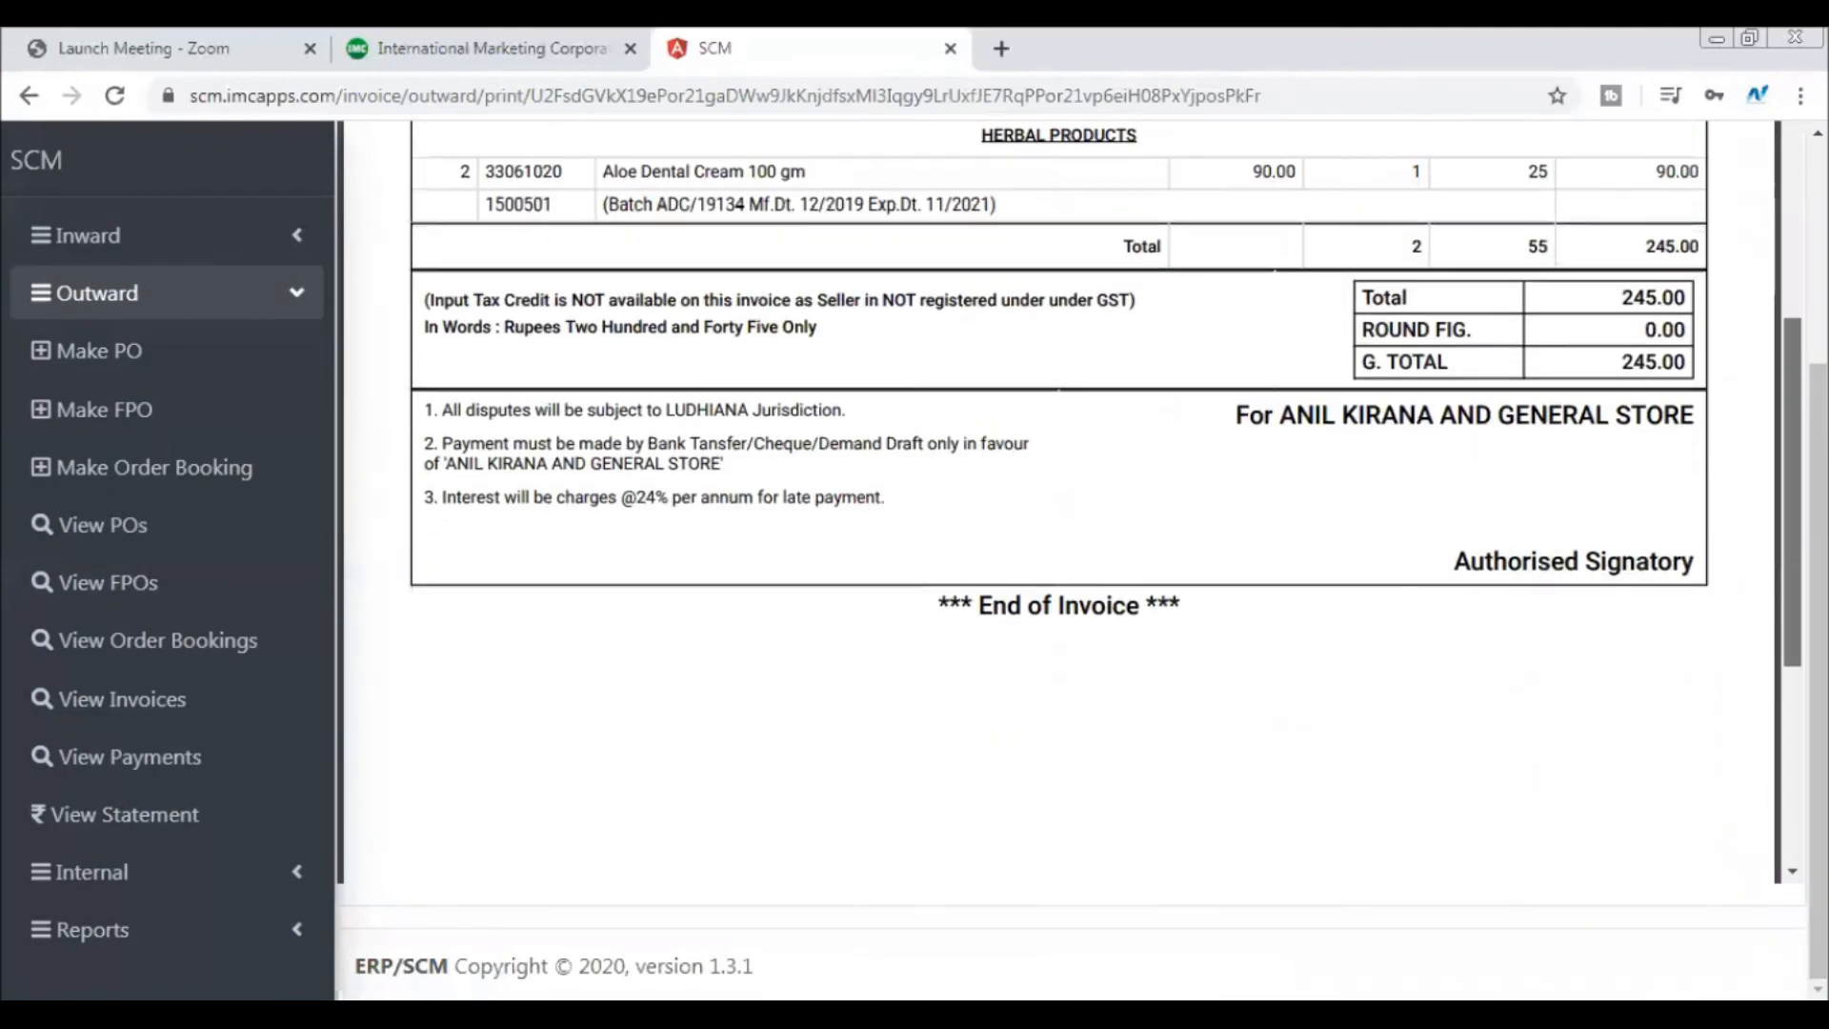
{"action": "scroll", "coordinate": [1058, 500], "scroll_direction": "up", "scroll_amount": 8}
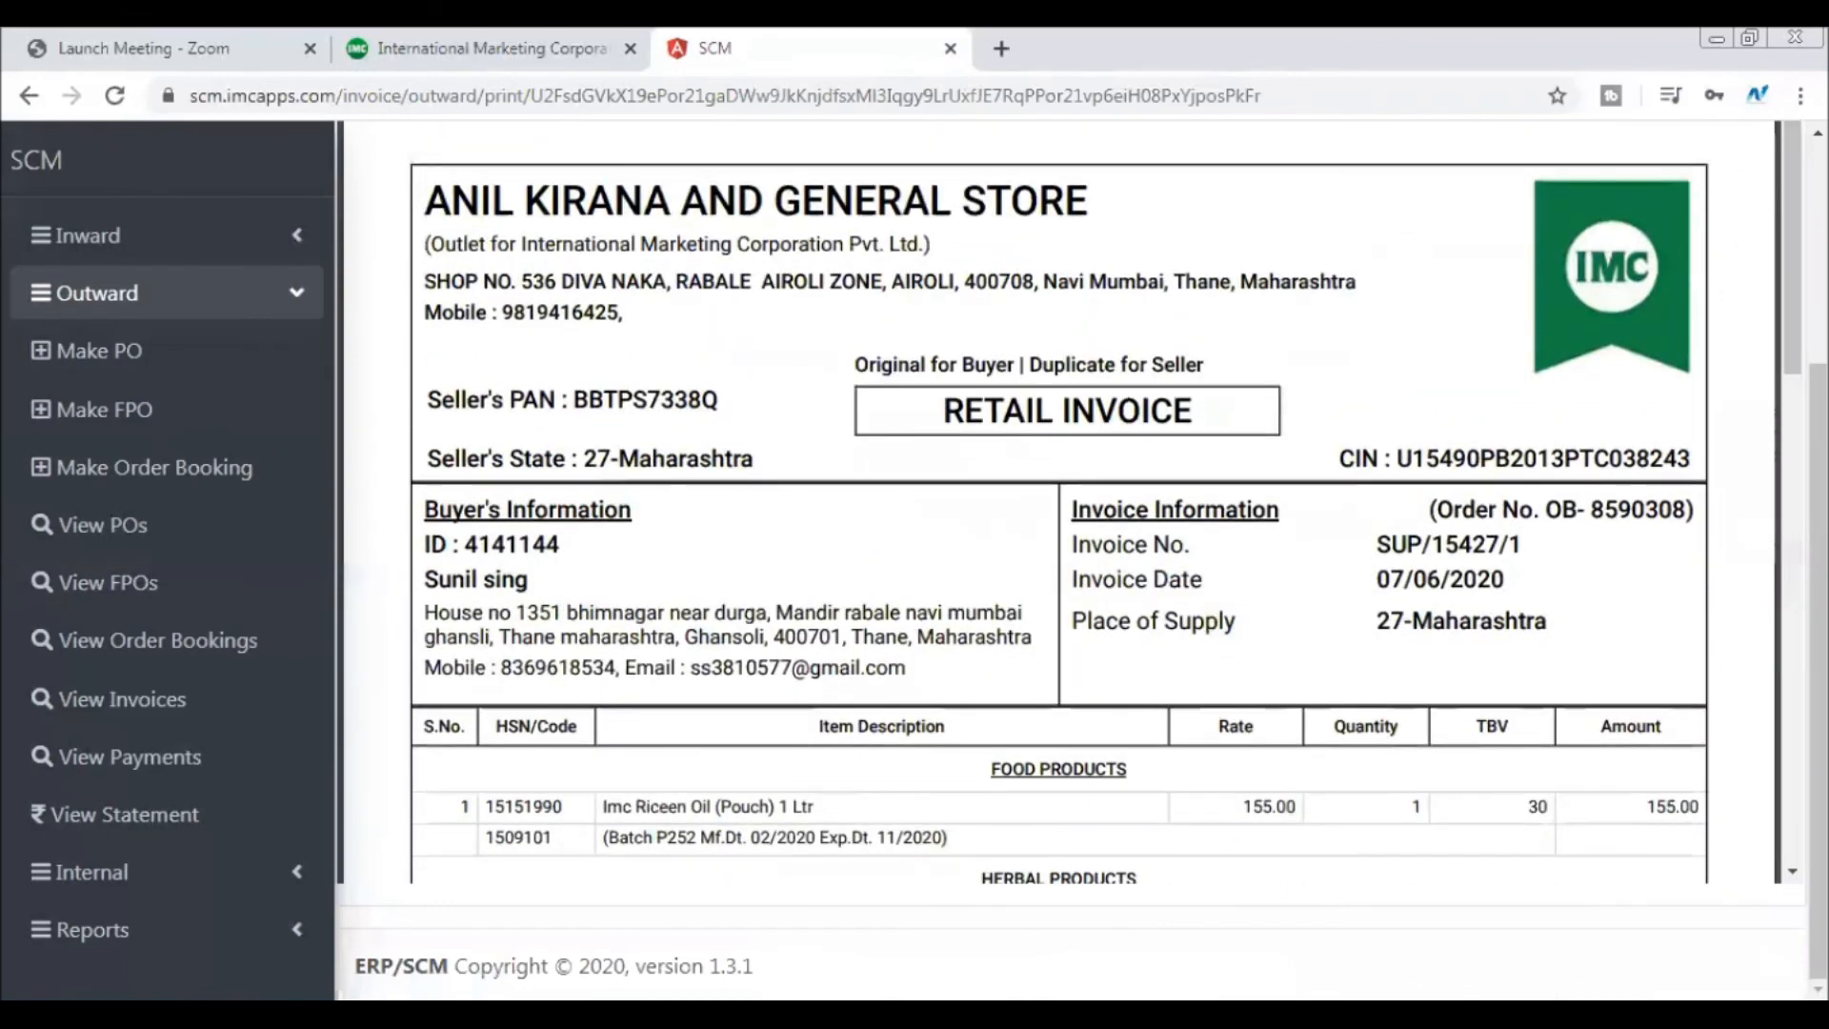
{"action": "scroll", "coordinate": [1058, 500], "scroll_direction": "up", "scroll_amount": 3}
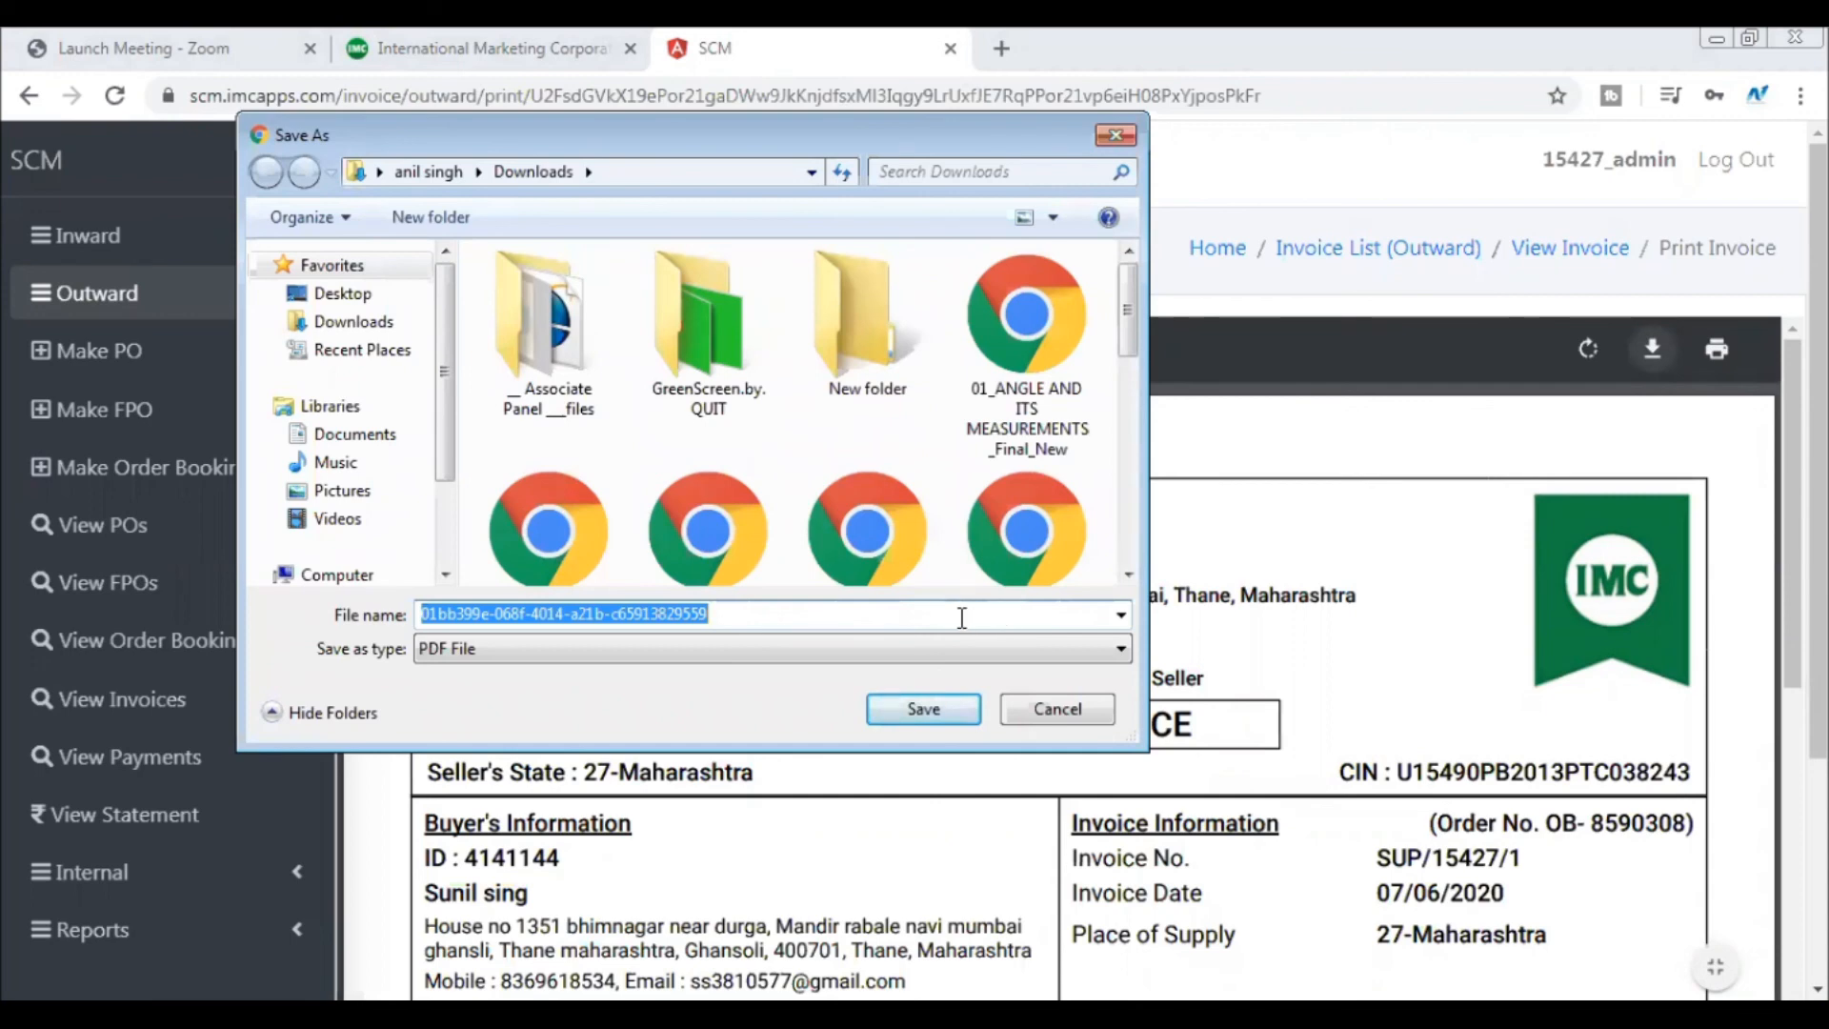
{"action": "left_click", "coordinate": [940, 701]}
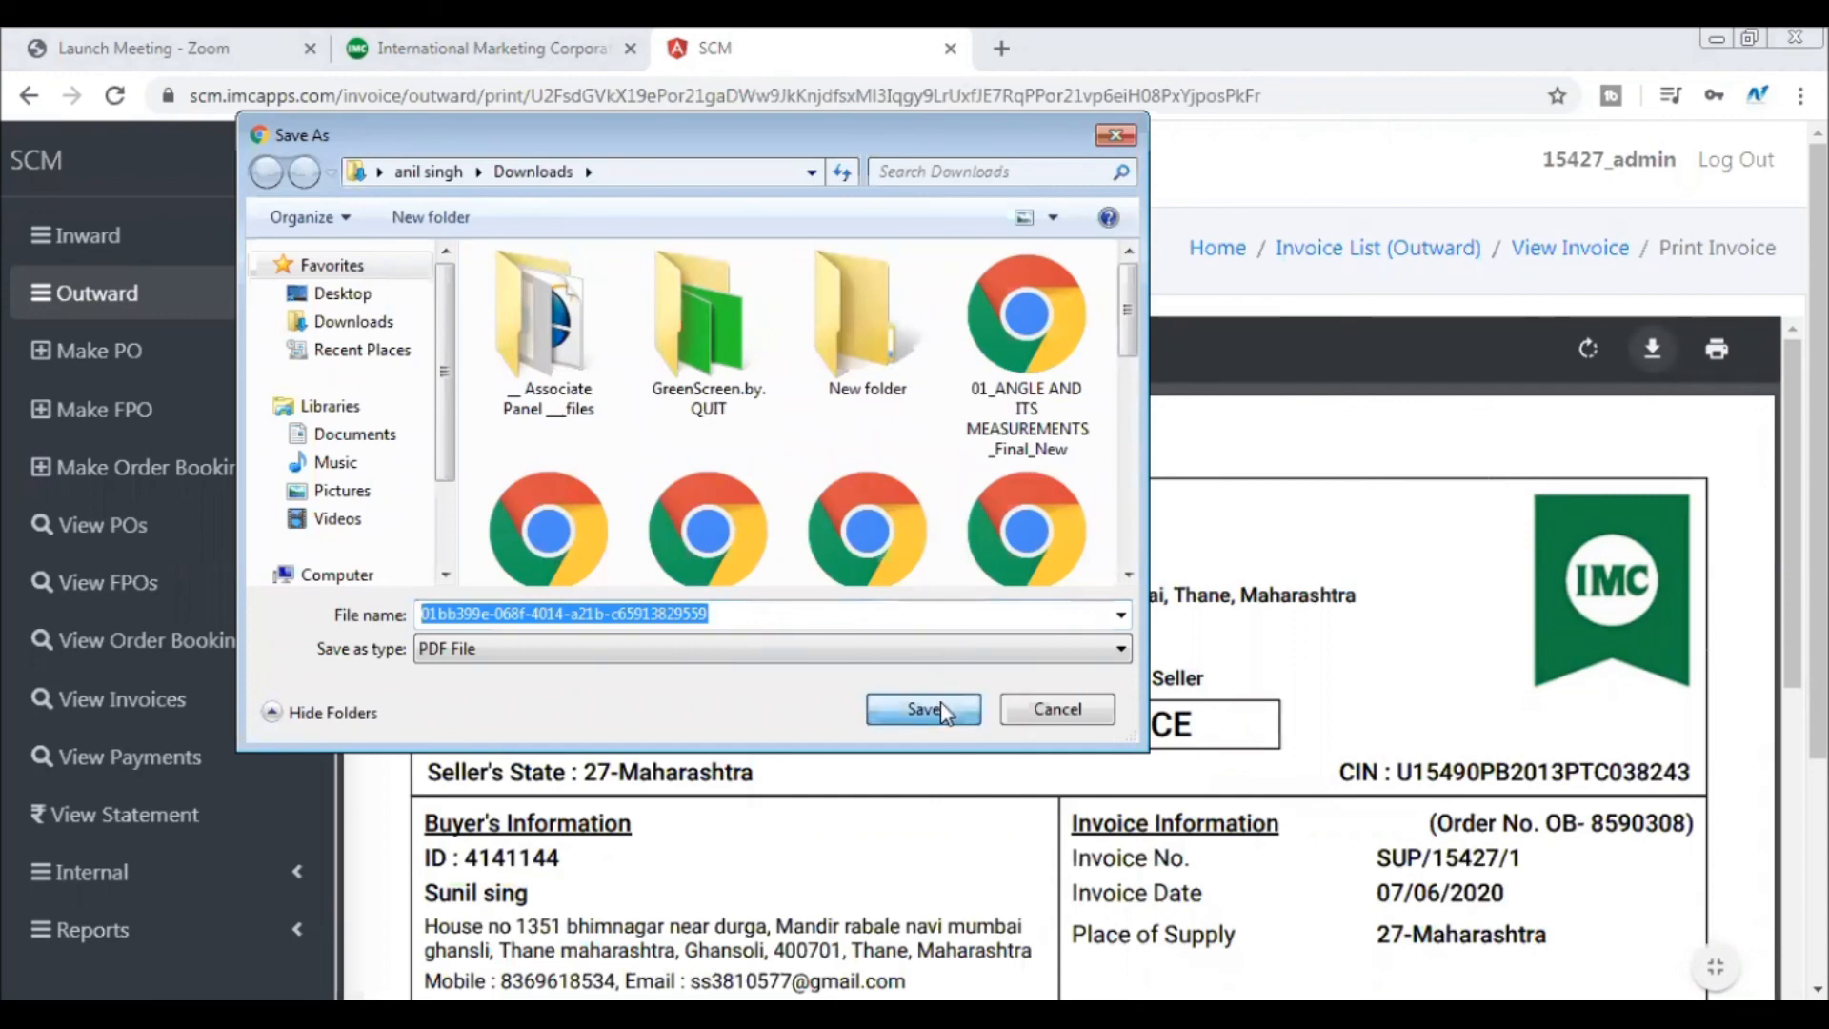